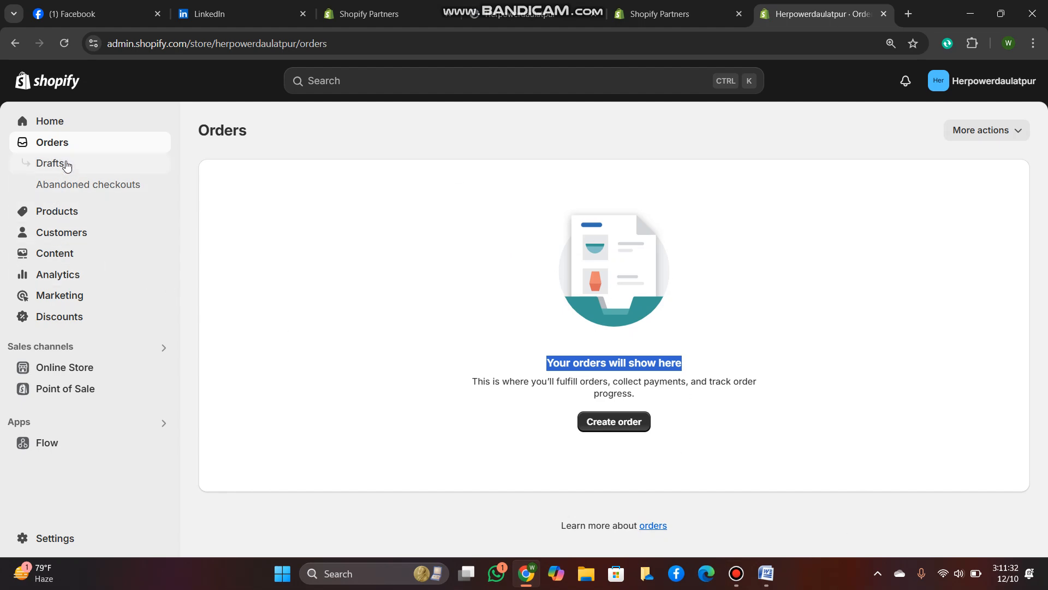
# - View the Products page and the Customers page of the store admin
pyautogui.click(53, 123)
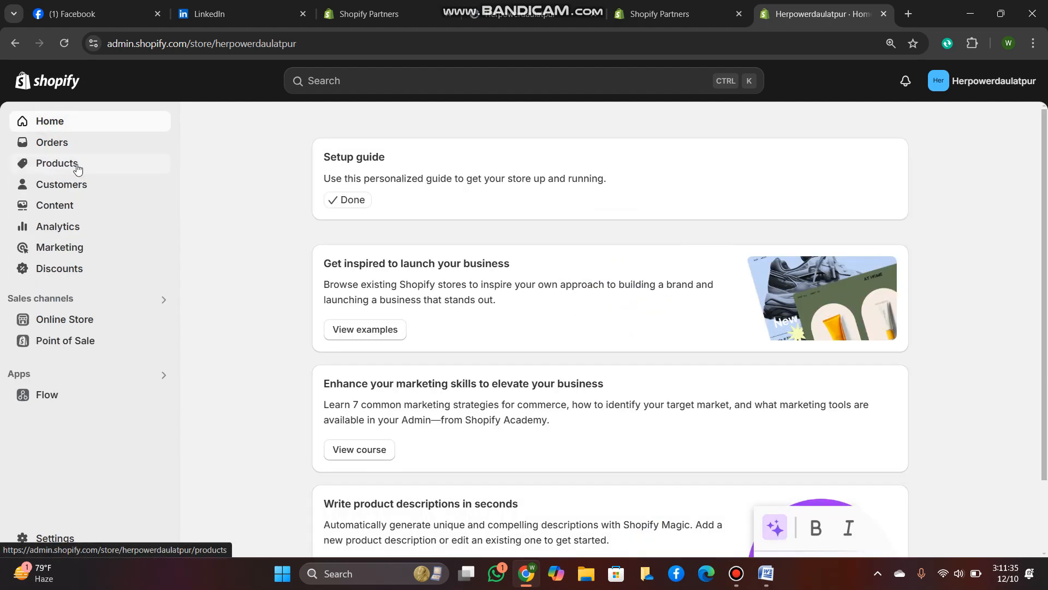
pyautogui.click(62, 166)
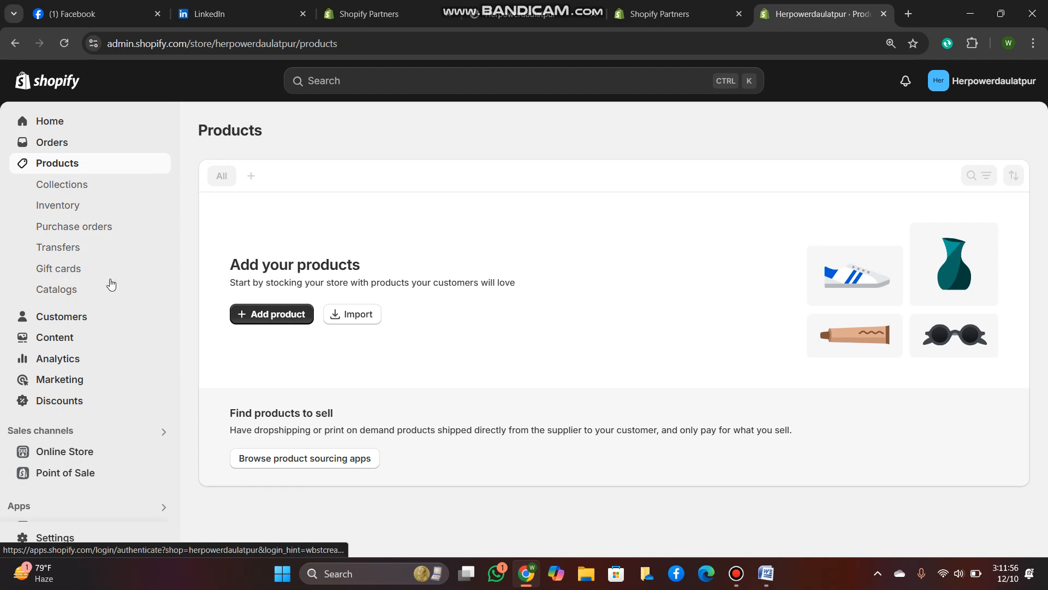
pyautogui.click(57, 125)
pyautogui.click(64, 184)
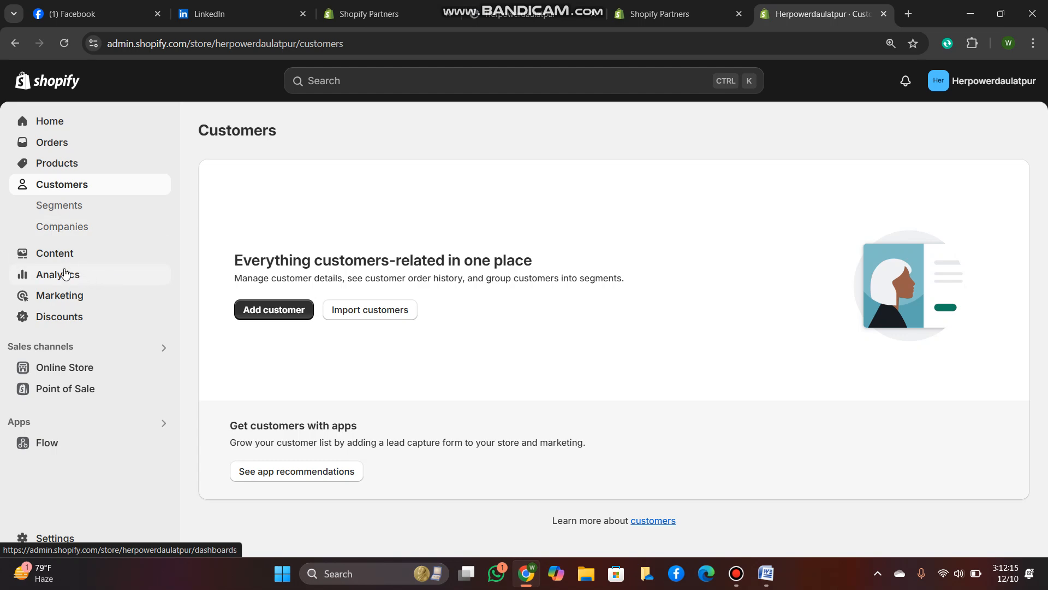
# - View the Metaobjects page in the Content section and return to the admin home page
pyautogui.click(48, 123)
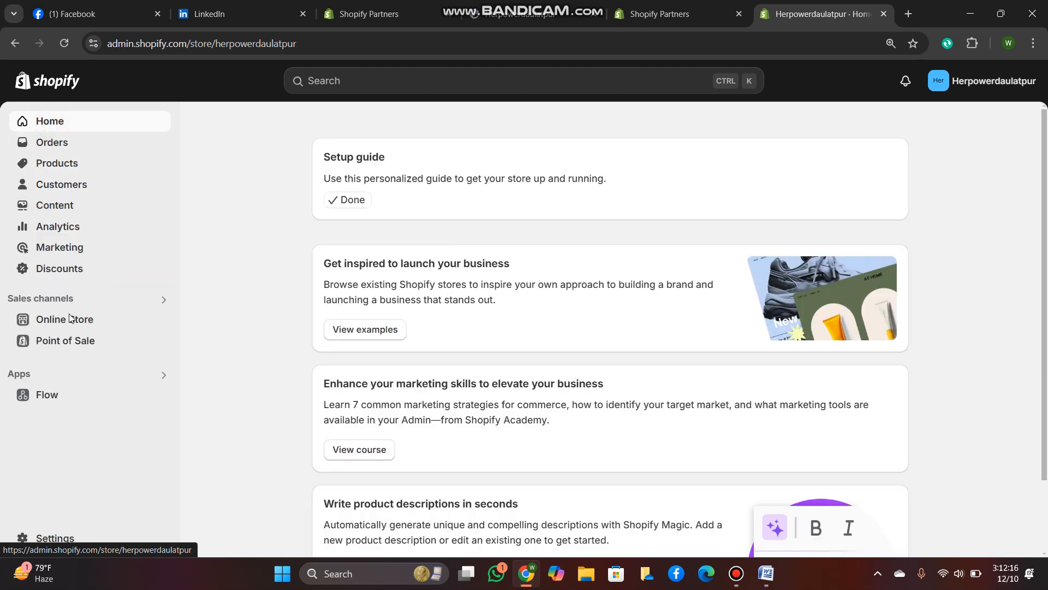
pyautogui.click(56, 204)
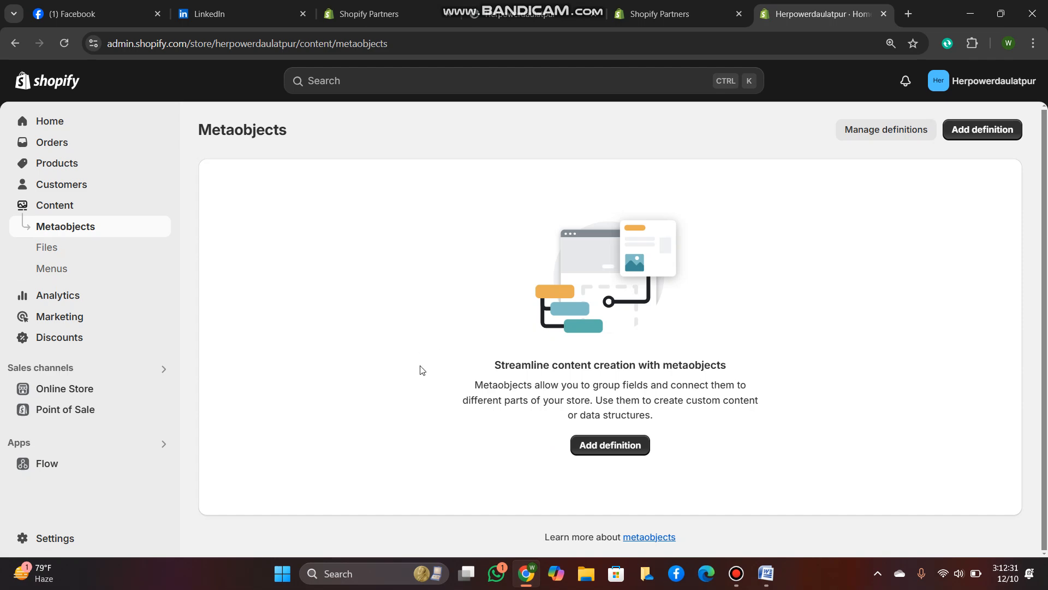
pyautogui.click(62, 129)
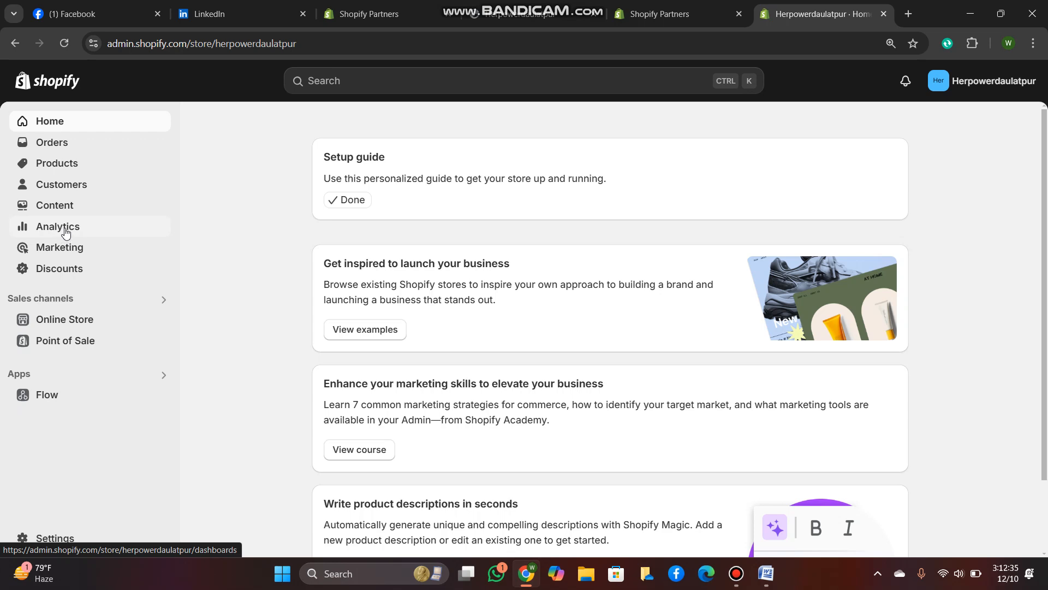
# - Examine the Analytics dashboard's cards for sales, sessions, conversion rate, orders, customers and social sources
pyautogui.click(66, 233)
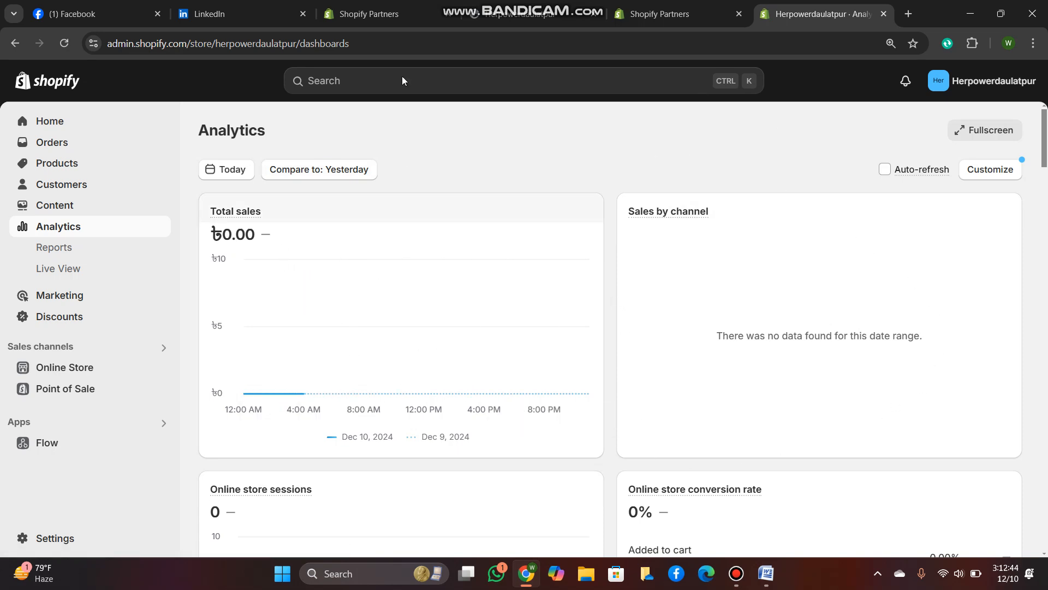
pyautogui.moveTo(221, 214)
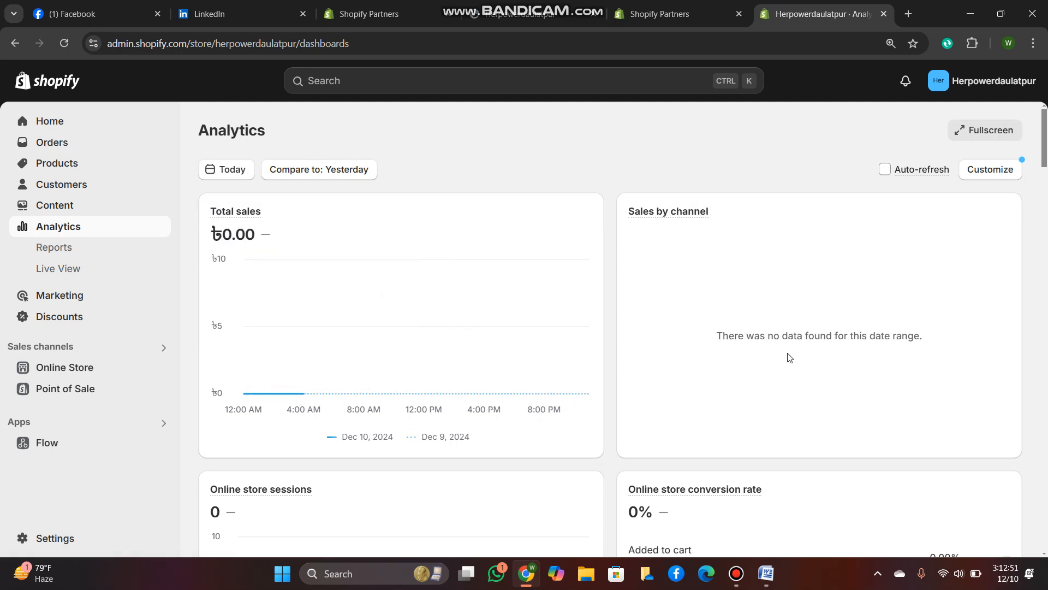
pyautogui.scroll(-3, 743, 363)
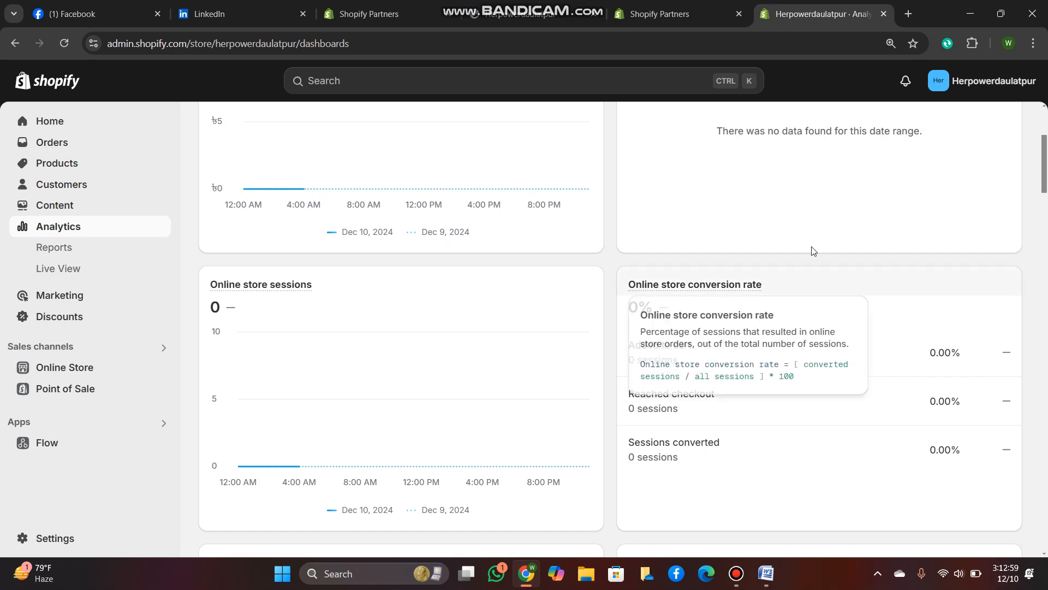
pyautogui.scroll(-5, 677, 461)
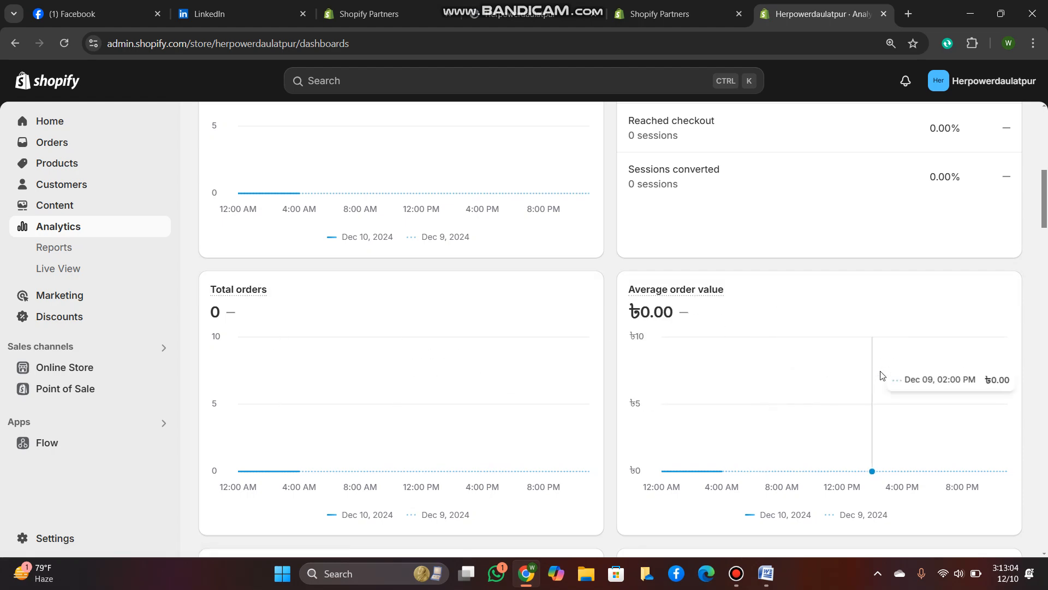
pyautogui.scroll(-6, 404, 482)
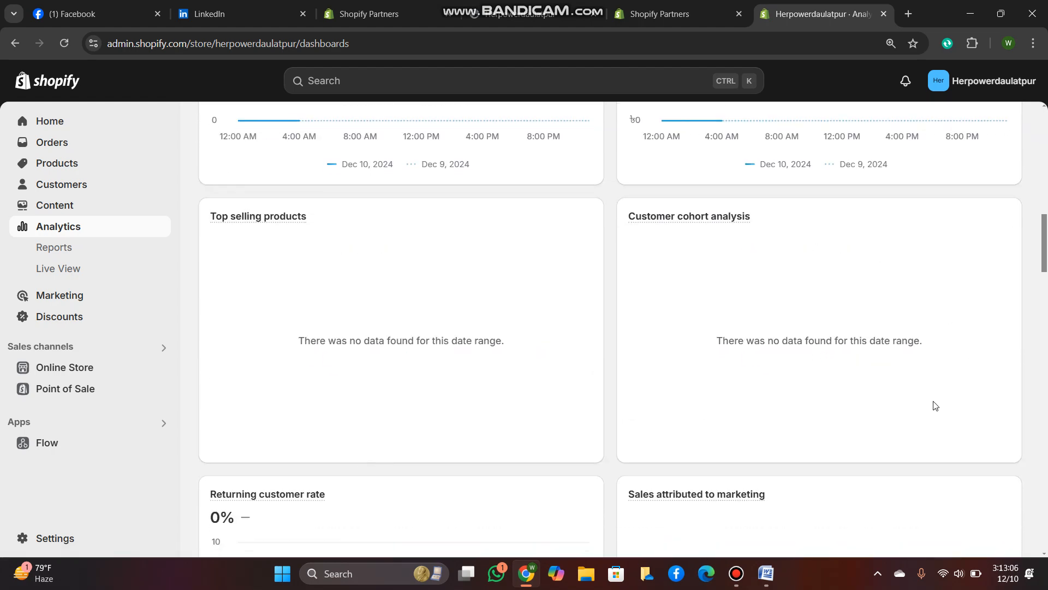
pyautogui.scroll(-4, 475, 332)
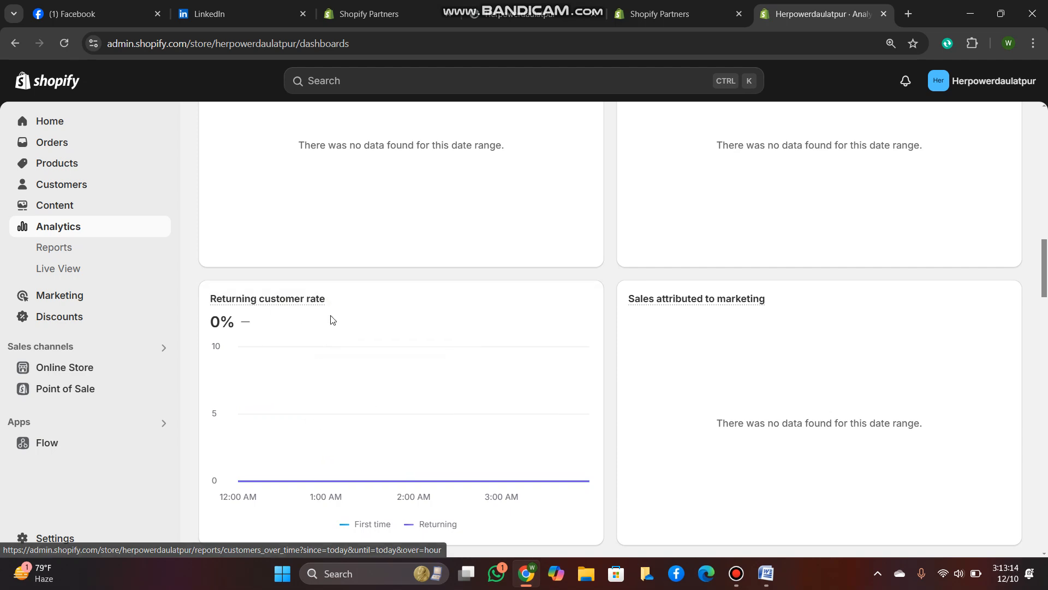
pyautogui.scroll(-6, 662, 444)
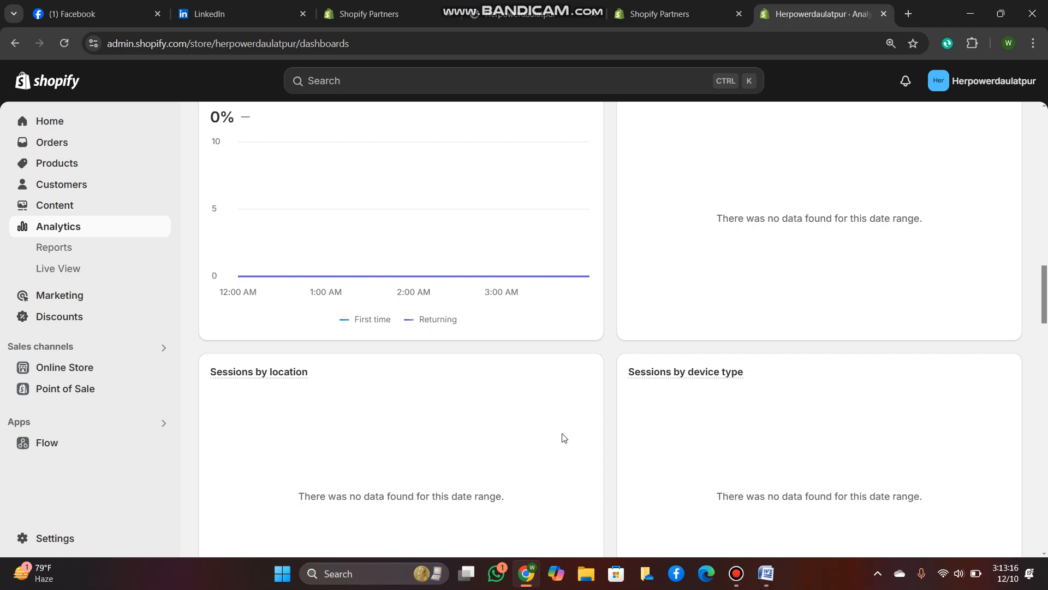
pyautogui.moveTo(246, 170)
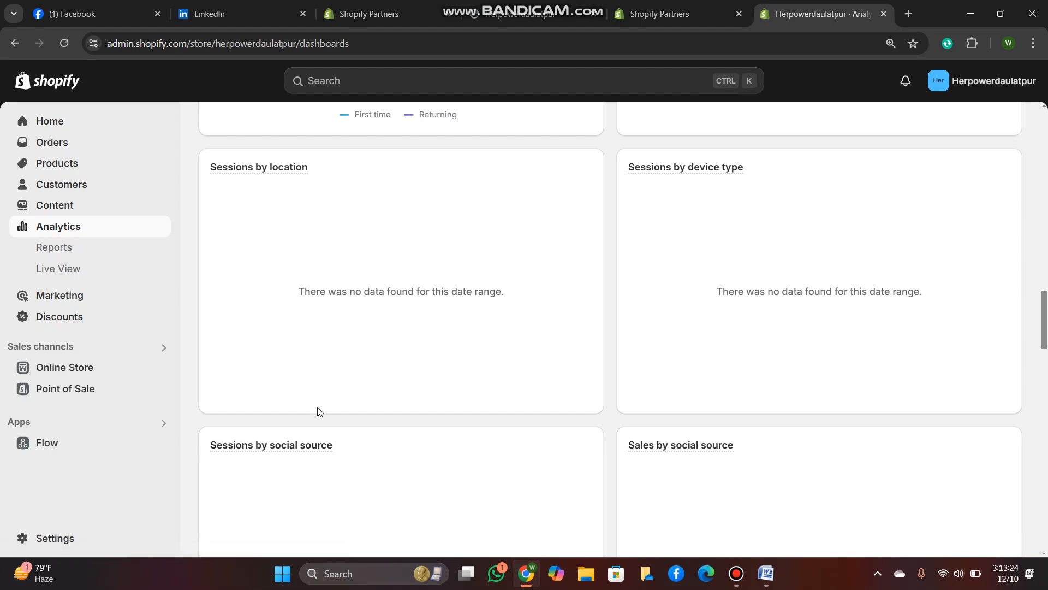
pyautogui.scroll(-1, 294, 404)
pyautogui.scroll(-1, 710, 382)
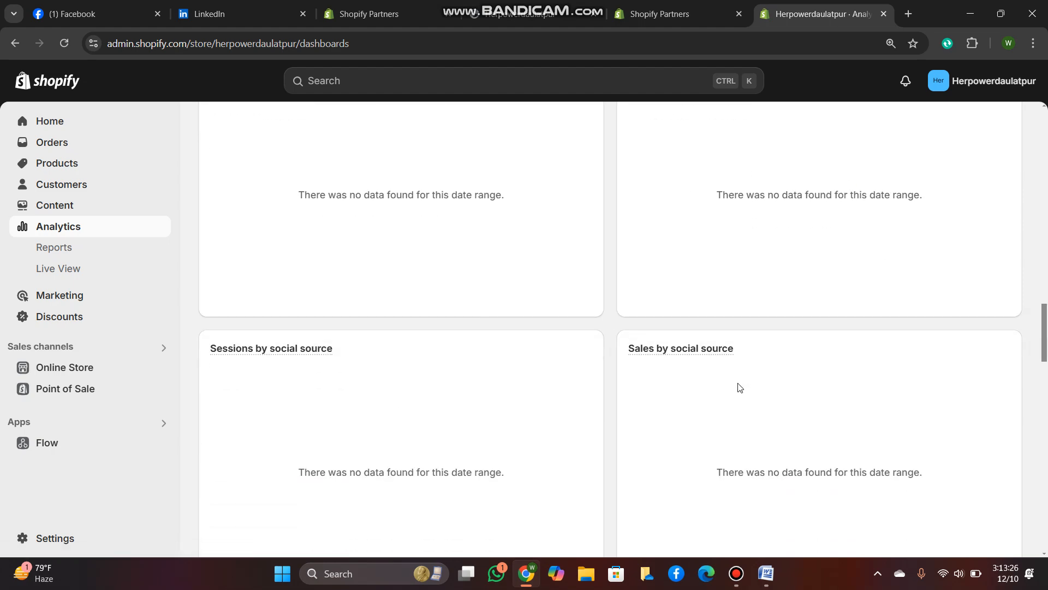
pyautogui.scroll(-4, 433, 327)
pyautogui.scroll(20, 431, 327)
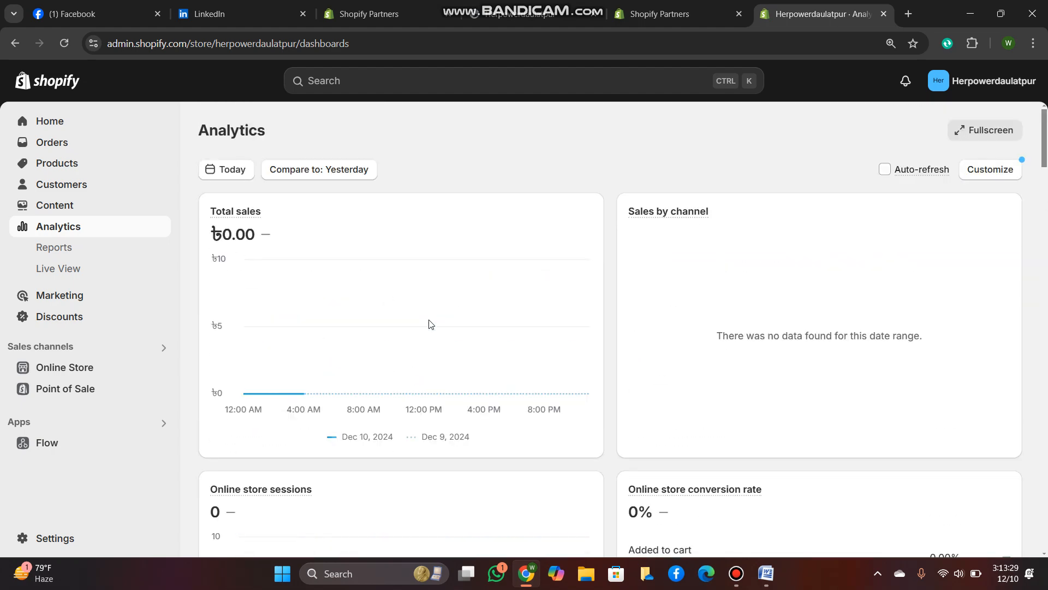
# - Examine the Marketing page's performance metrics, top marketing channels, installed app activities and suggested marketing apps
pyautogui.click(46, 119)
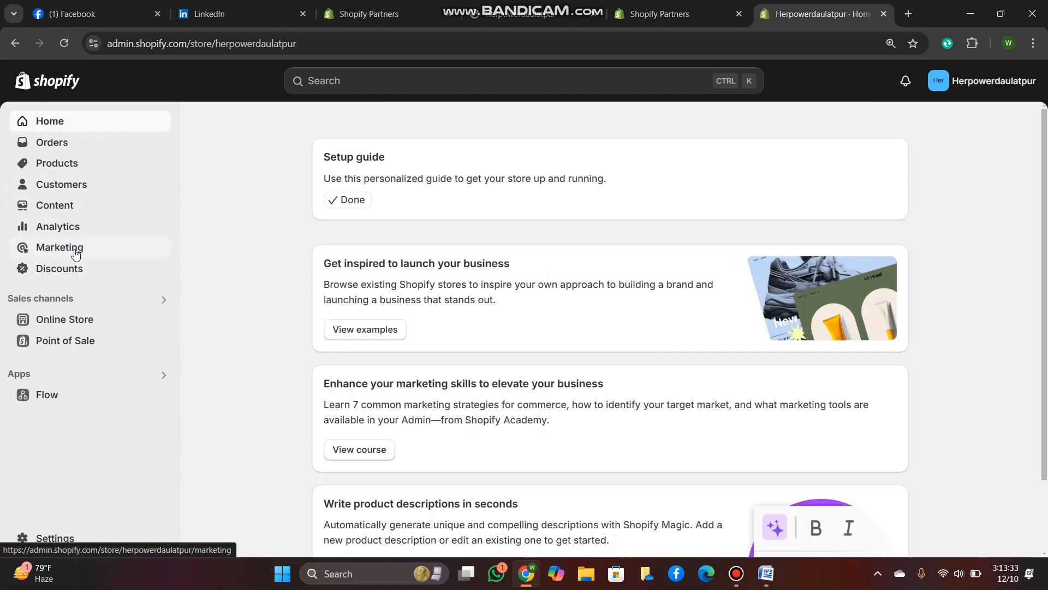
pyautogui.click(75, 251)
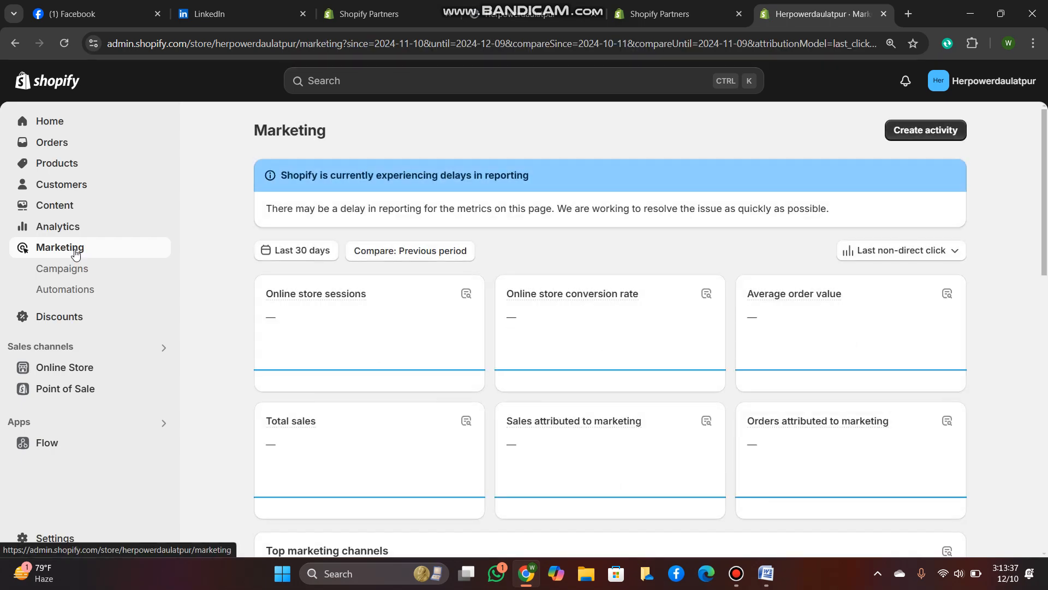
pyautogui.scroll(-6, 594, 375)
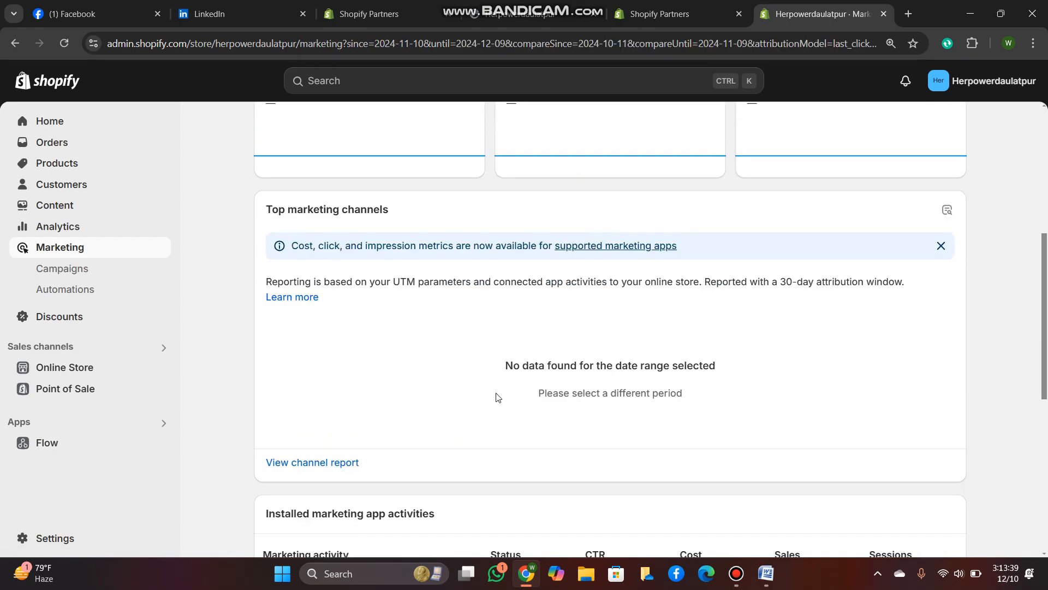
pyautogui.scroll(-5, 497, 397)
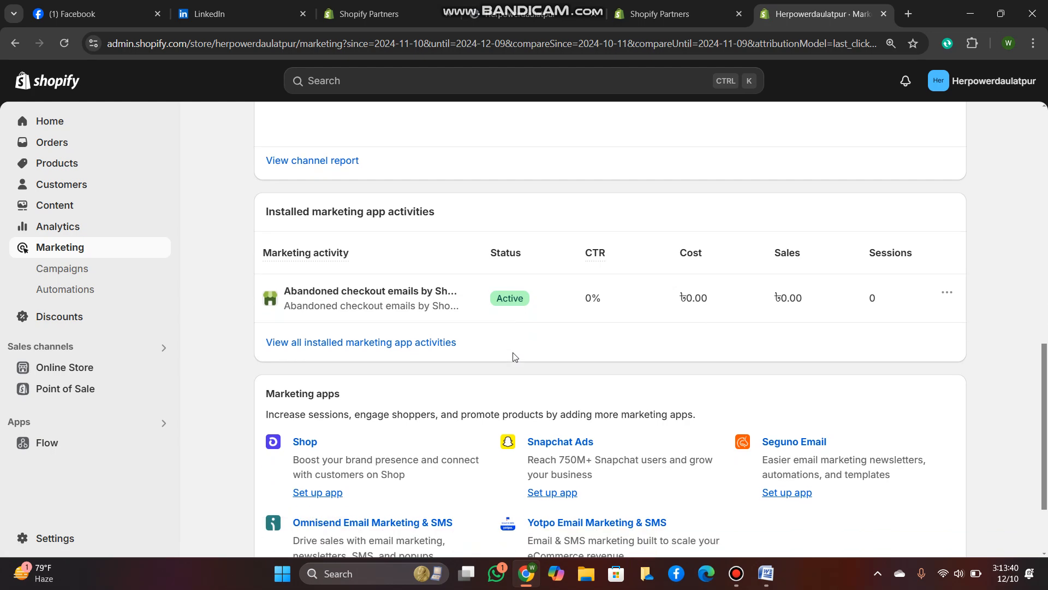
pyautogui.scroll(-2, 514, 356)
pyautogui.scroll(2, 536, 342)
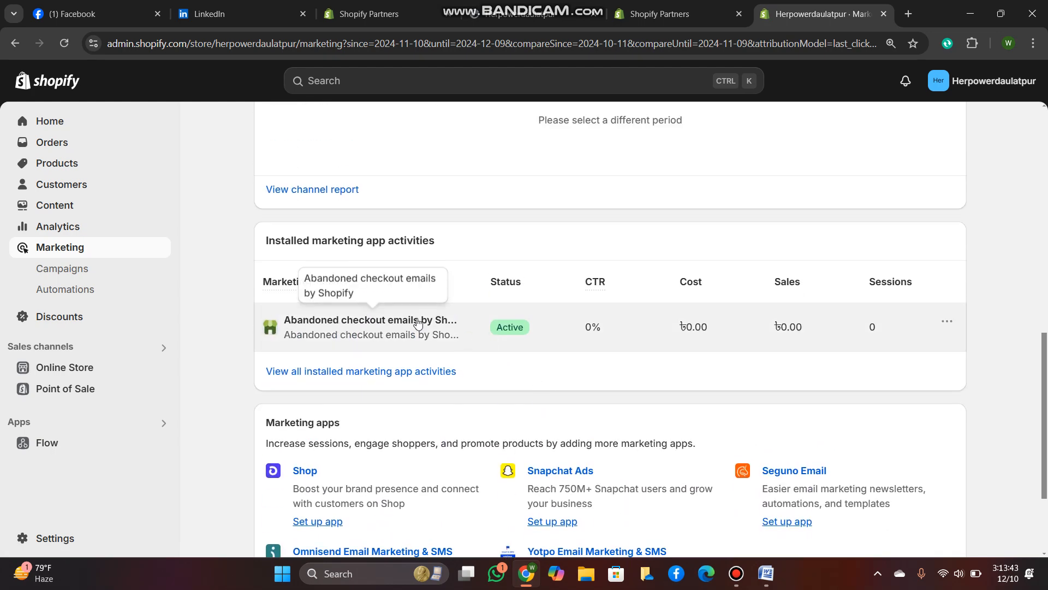
pyautogui.scroll(-2, 439, 370)
pyautogui.scroll(9, 418, 391)
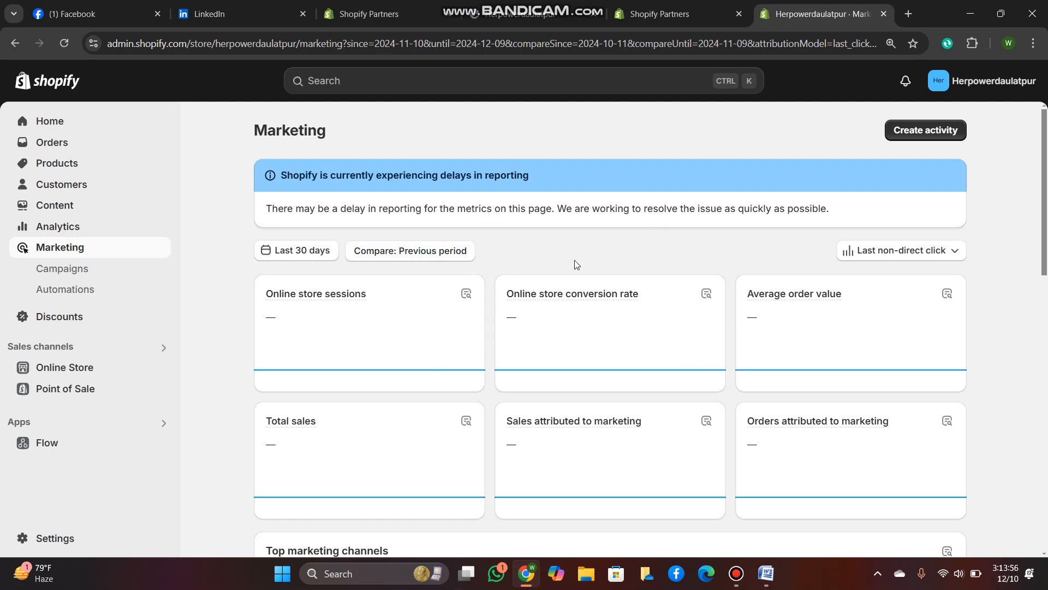
pyautogui.scroll(-3, 562, 398)
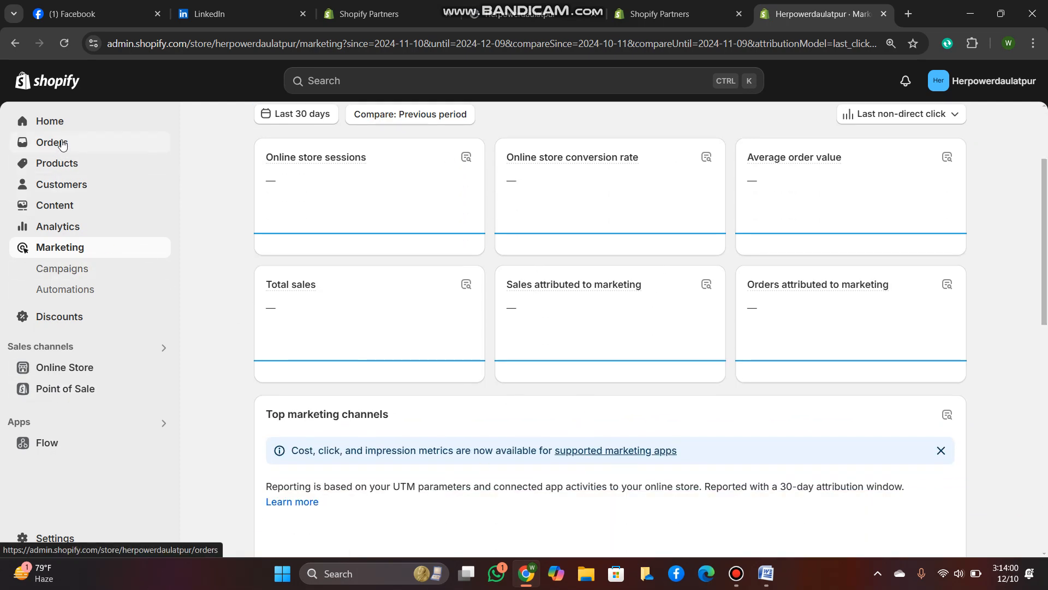
# - View the Discounts page and open the online store's current Dawn theme for customization
pyautogui.click(71, 317)
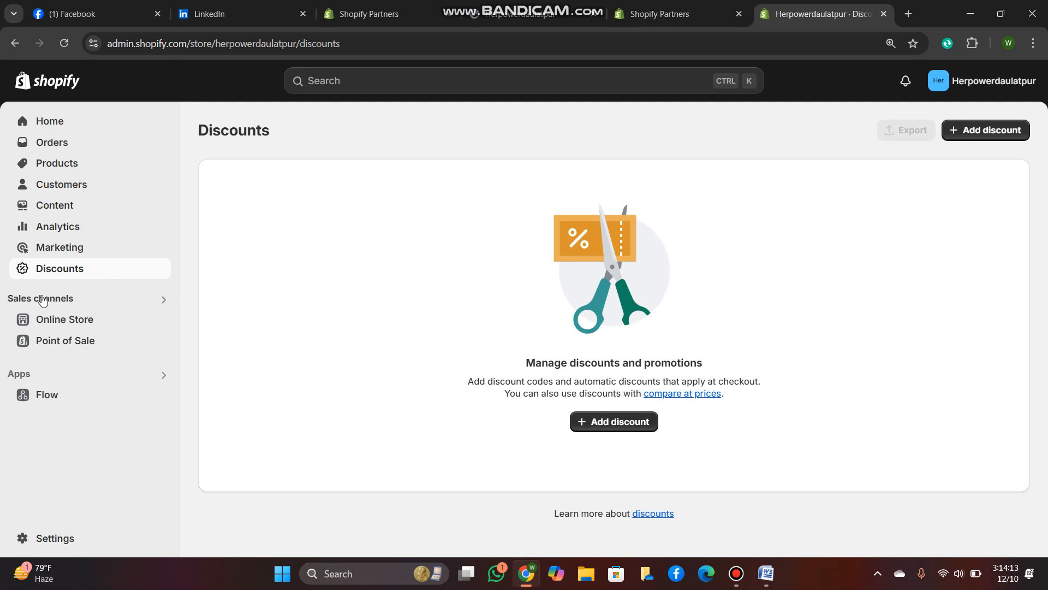
pyautogui.click(67, 321)
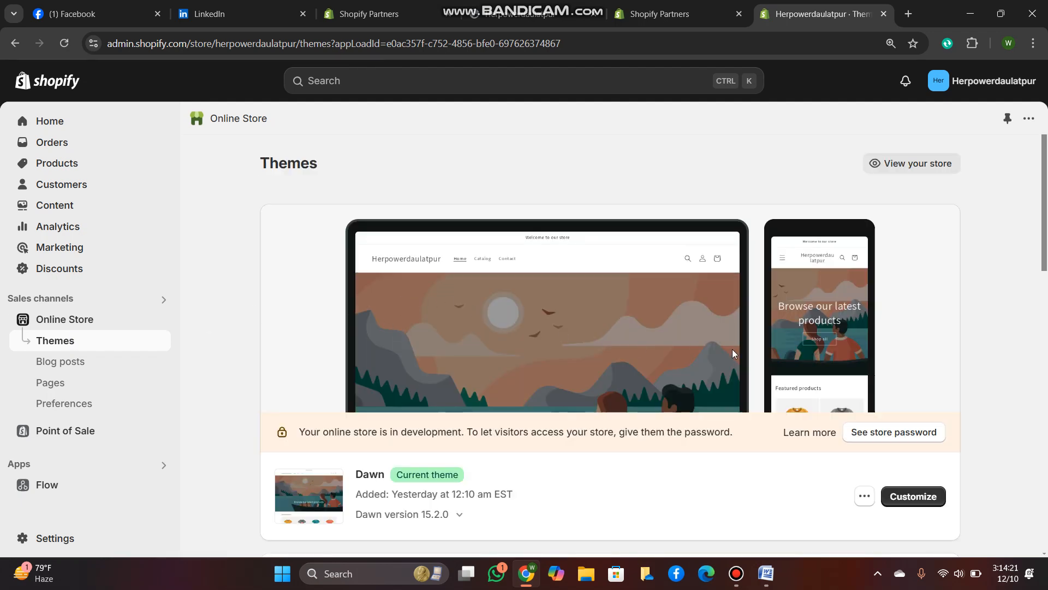
pyautogui.scroll(-3, 488, 348)
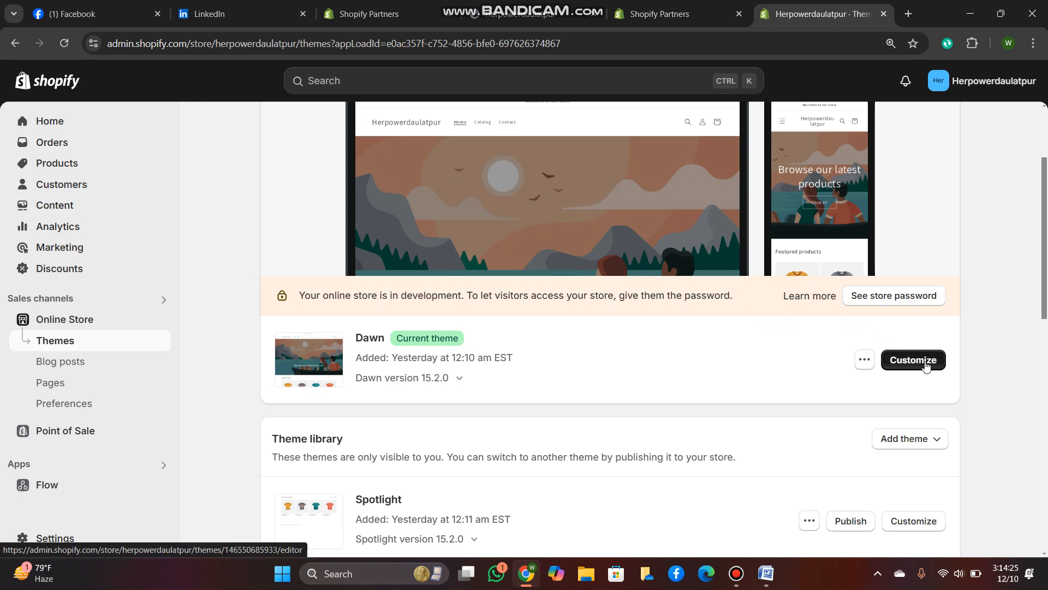
pyautogui.click(924, 364)
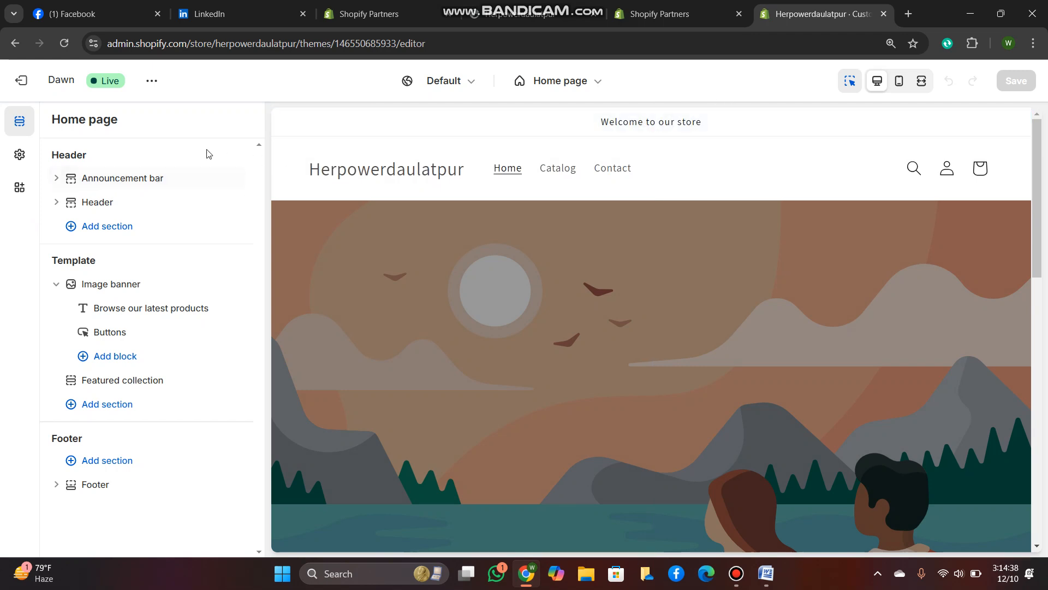
# - Open the announcement bar section and review its settings, color scheme choices and section actions
pyautogui.click(133, 179)
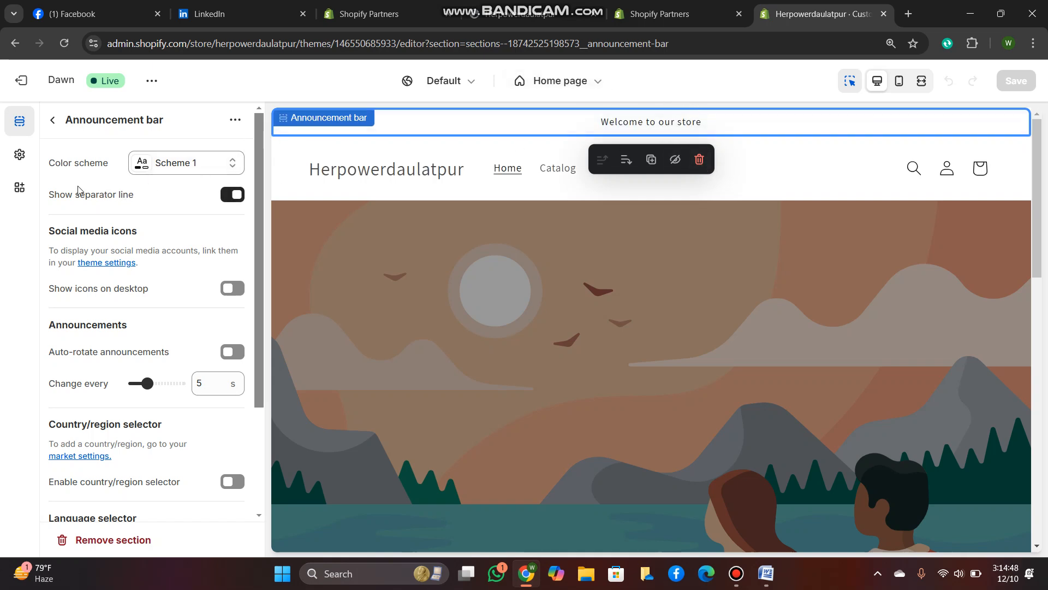
pyautogui.click(188, 170)
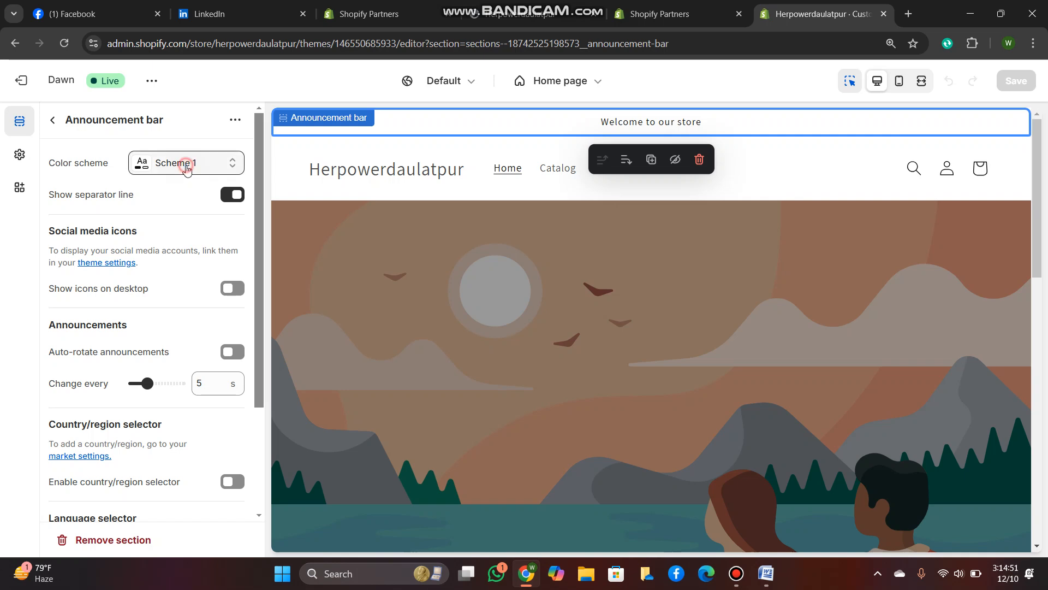
pyautogui.click(110, 196)
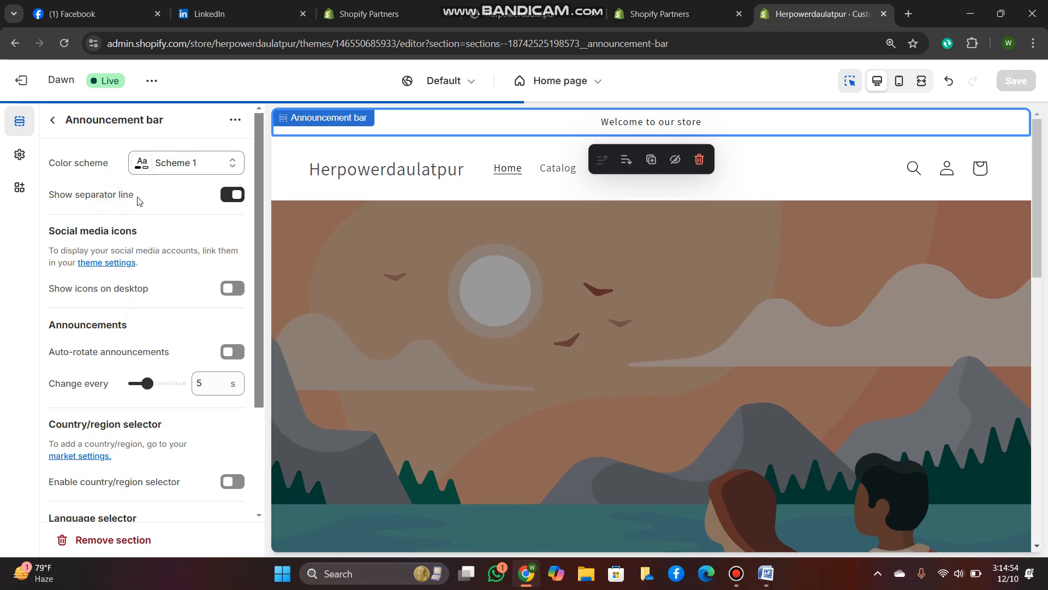
pyautogui.scroll(-3, 131, 404)
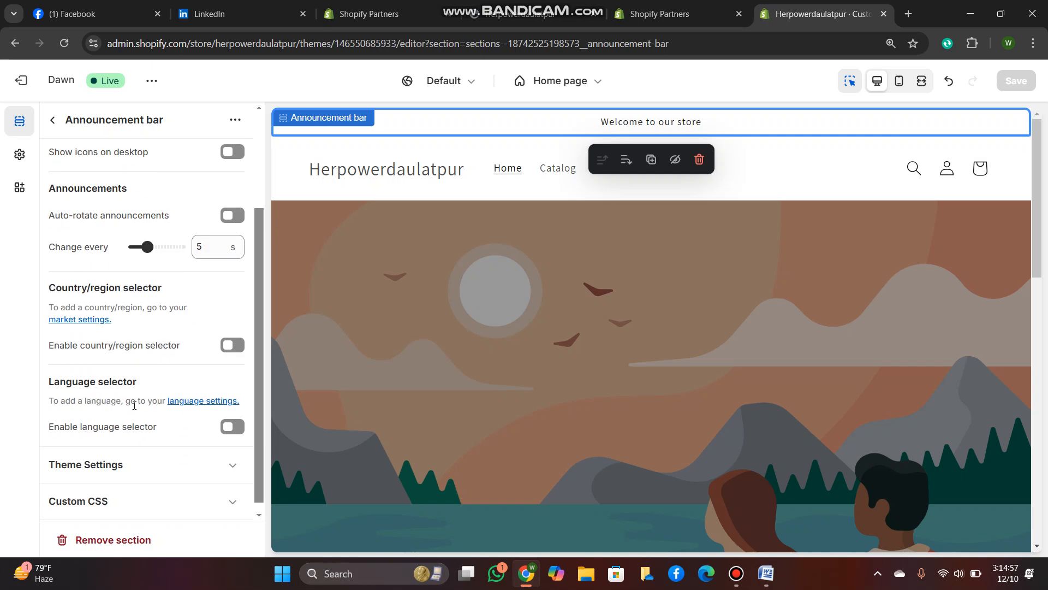
pyautogui.scroll(-1, 132, 404)
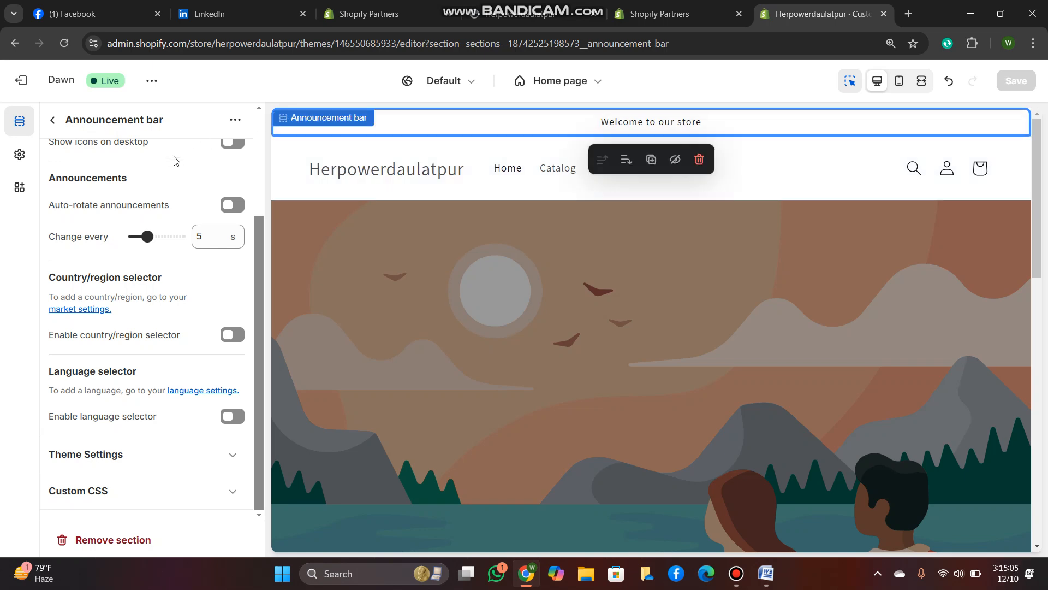
pyautogui.scroll(5, 176, 222)
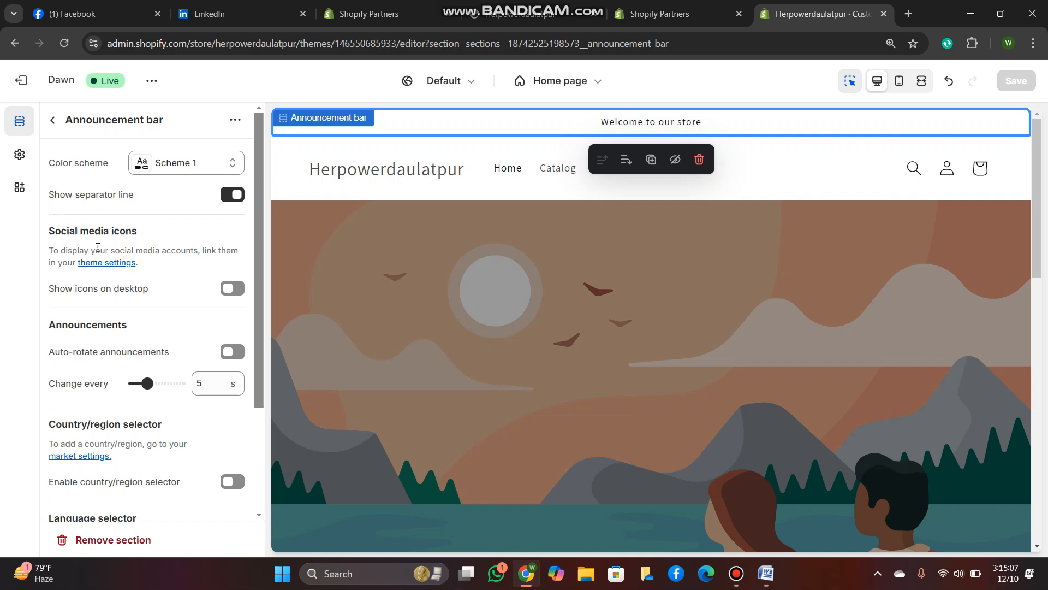
pyautogui.click(84, 163)
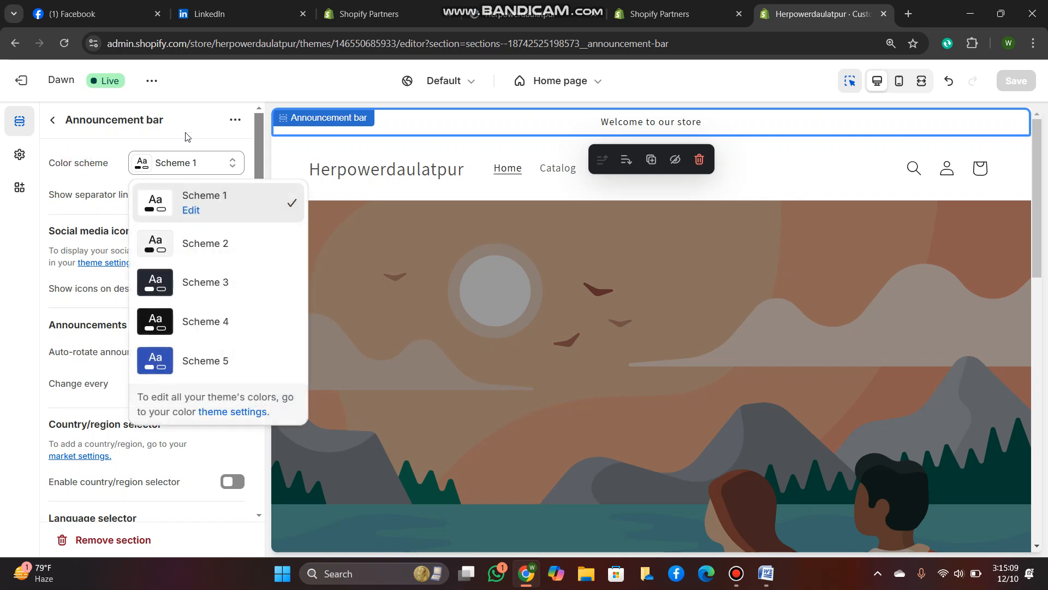
pyautogui.click(244, 121)
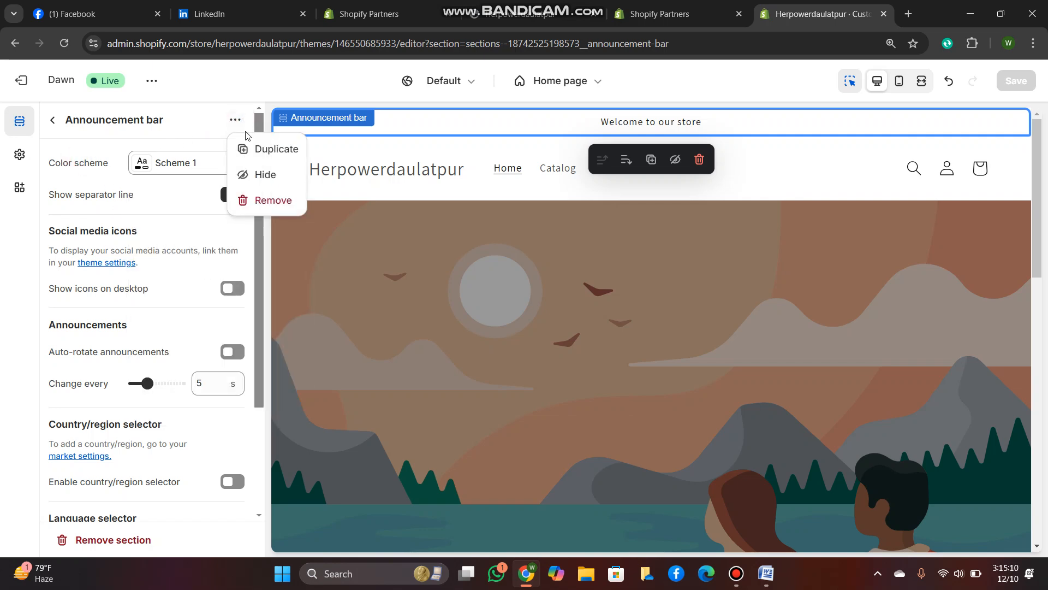
# - Change the announcement bar's message to "Welcome to our Website", save the theme, and return to the home page's section list
pyautogui.click(75, 195)
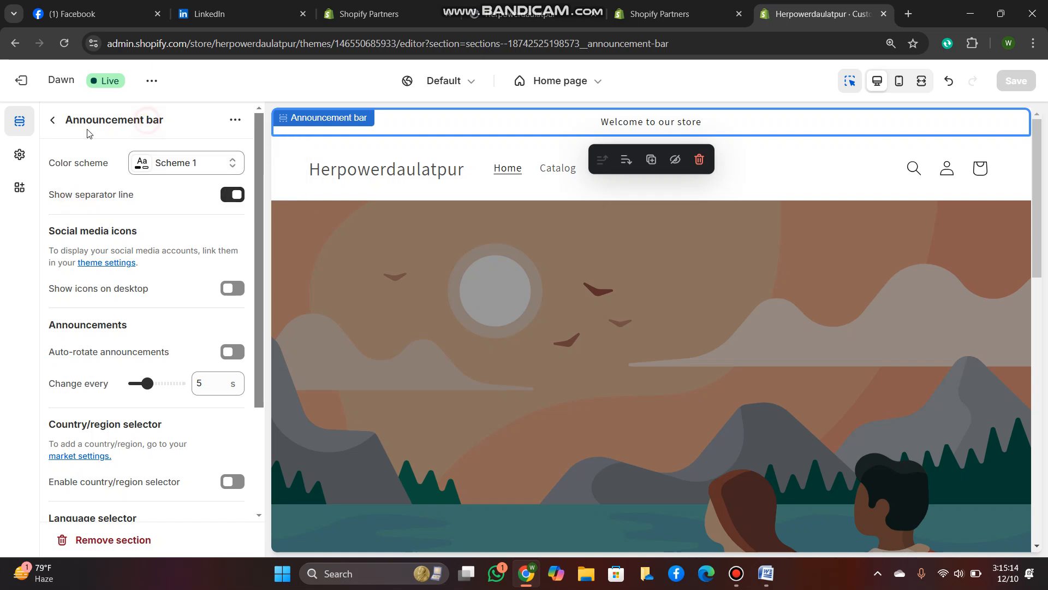
pyautogui.click(52, 120)
pyautogui.click(133, 203)
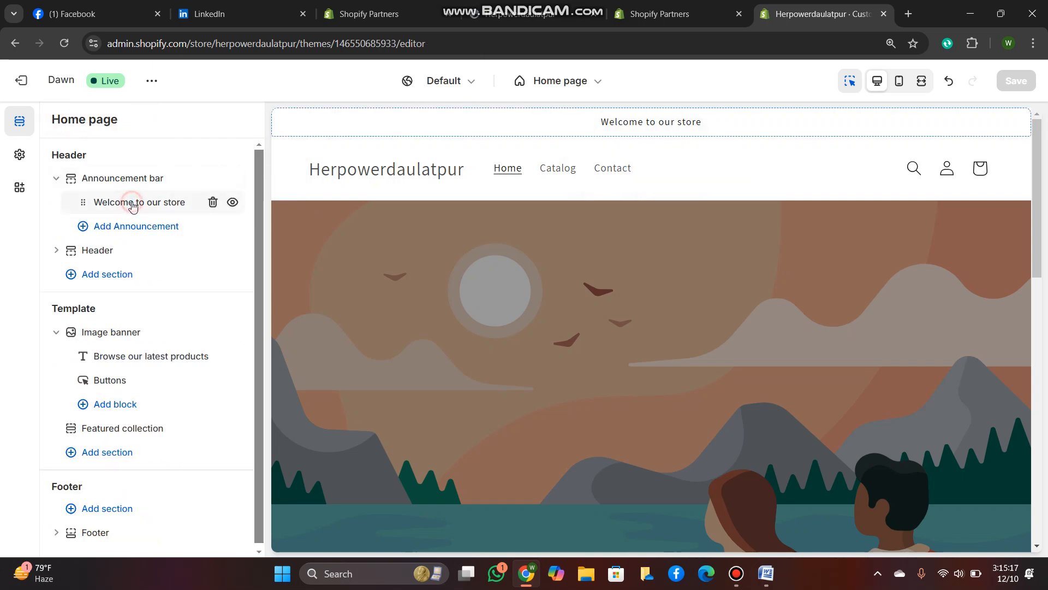
pyautogui.click(163, 191)
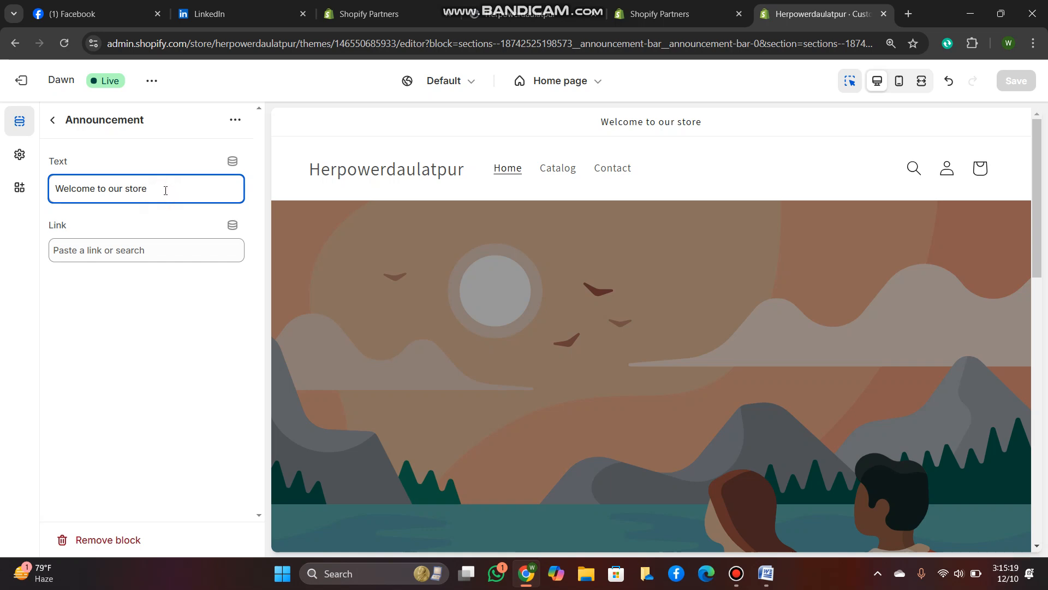
pyautogui.moveTo(161, 191); pyautogui.dragTo(138, 189)
pyautogui.write('W')
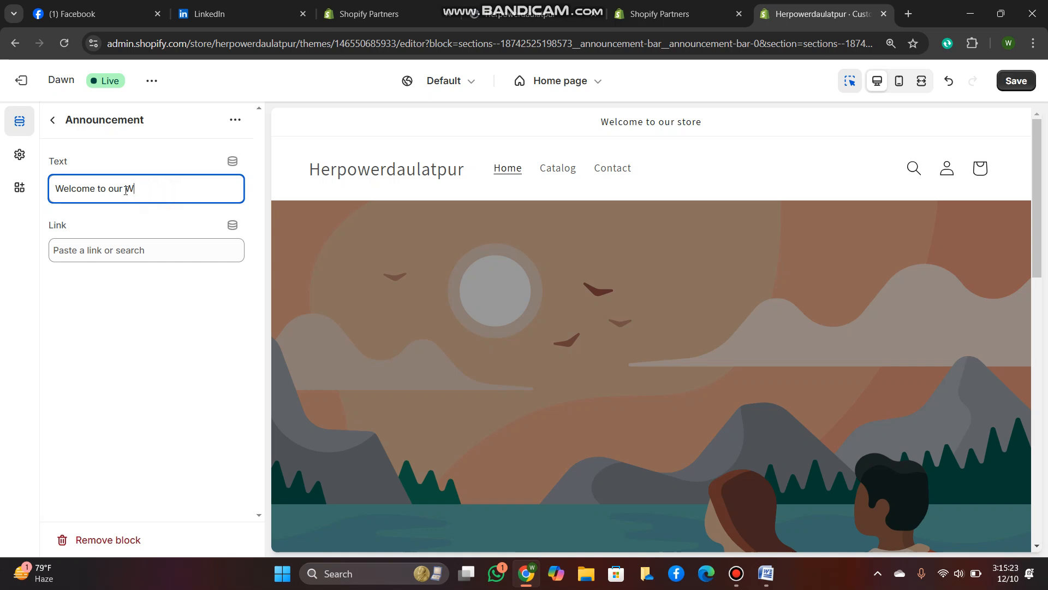
pyautogui.write('ebsite')
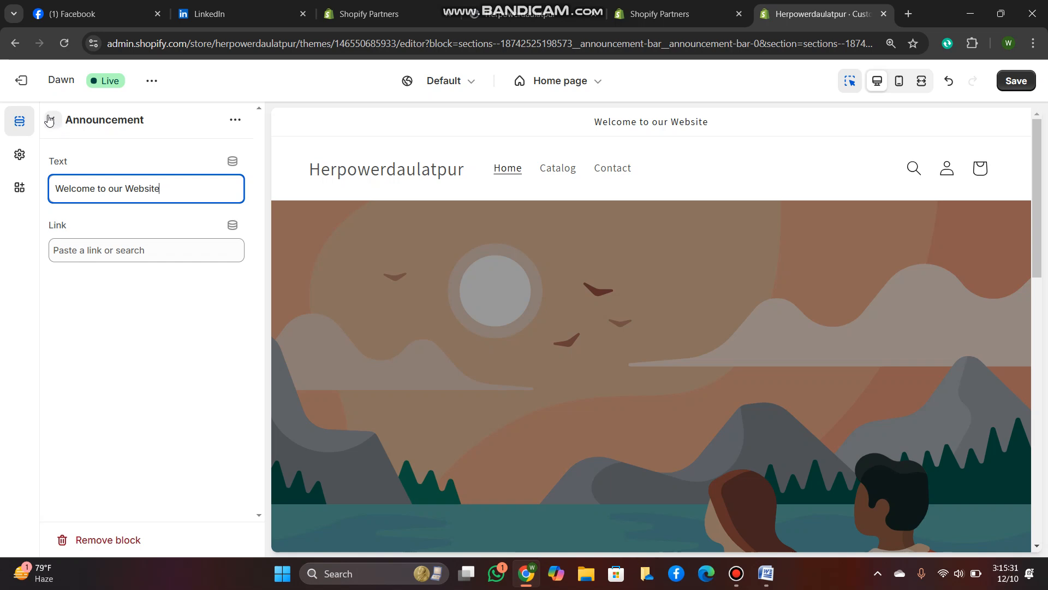
pyautogui.click(1021, 82)
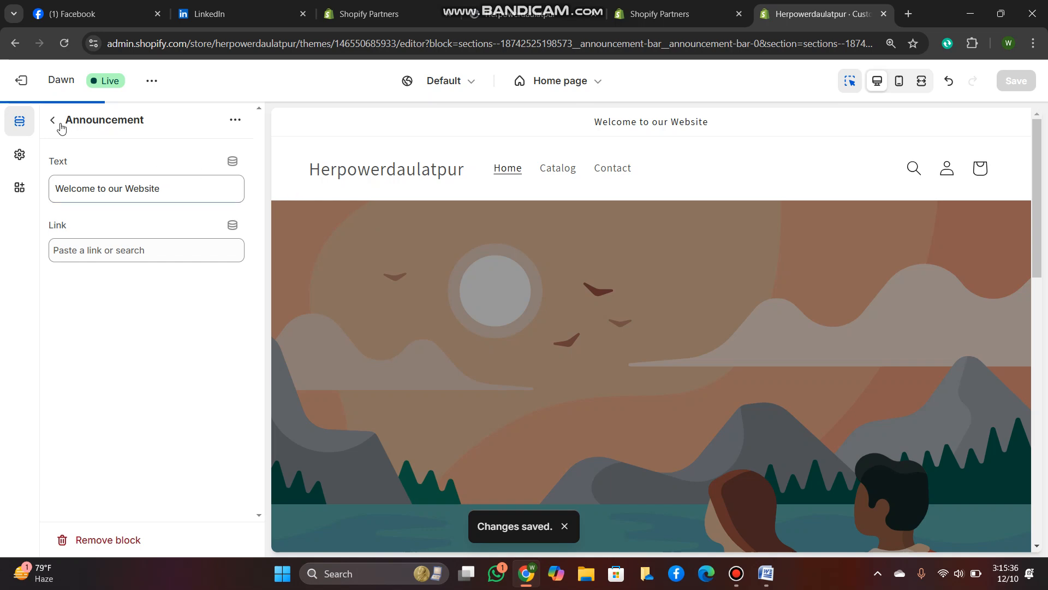
pyautogui.click(60, 124)
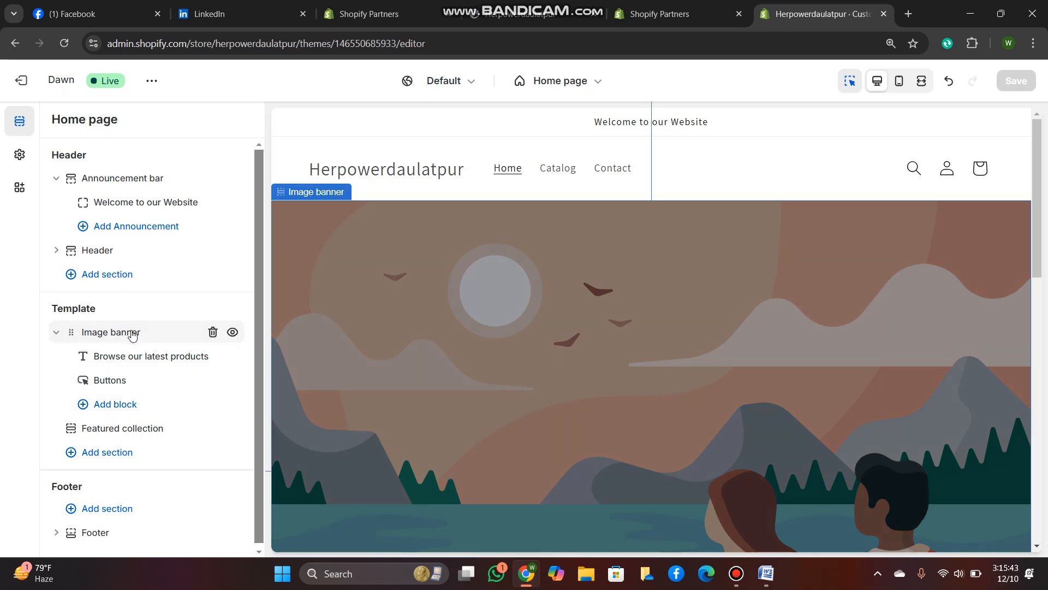
# - Upload sports-shoe5-300x300 from the Desktop and set it as the first image of the home page's image banner
pyautogui.scroll(-3, 696, 345)
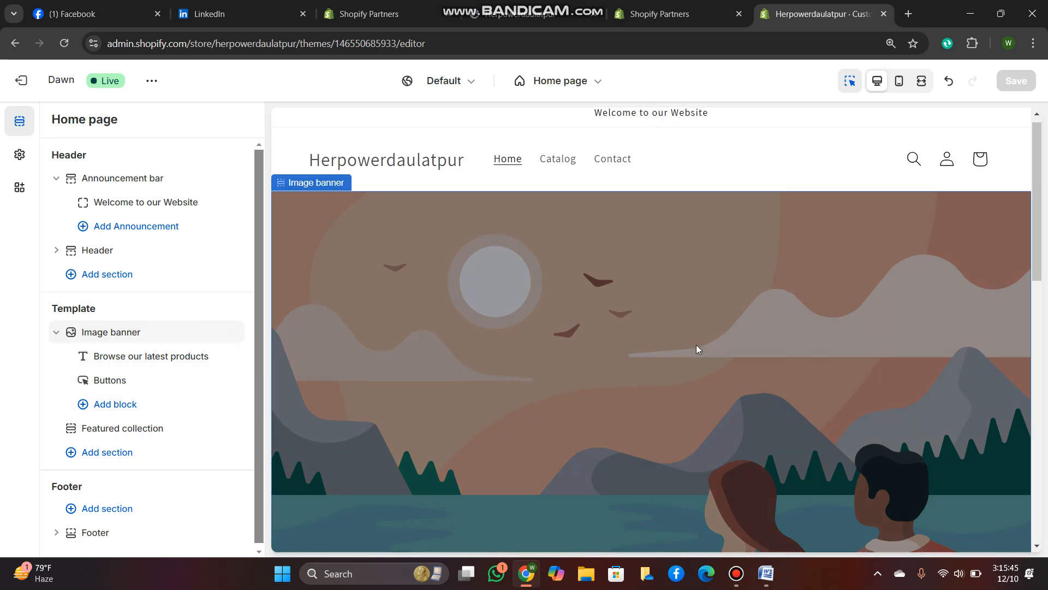
pyautogui.scroll(3, 649, 283)
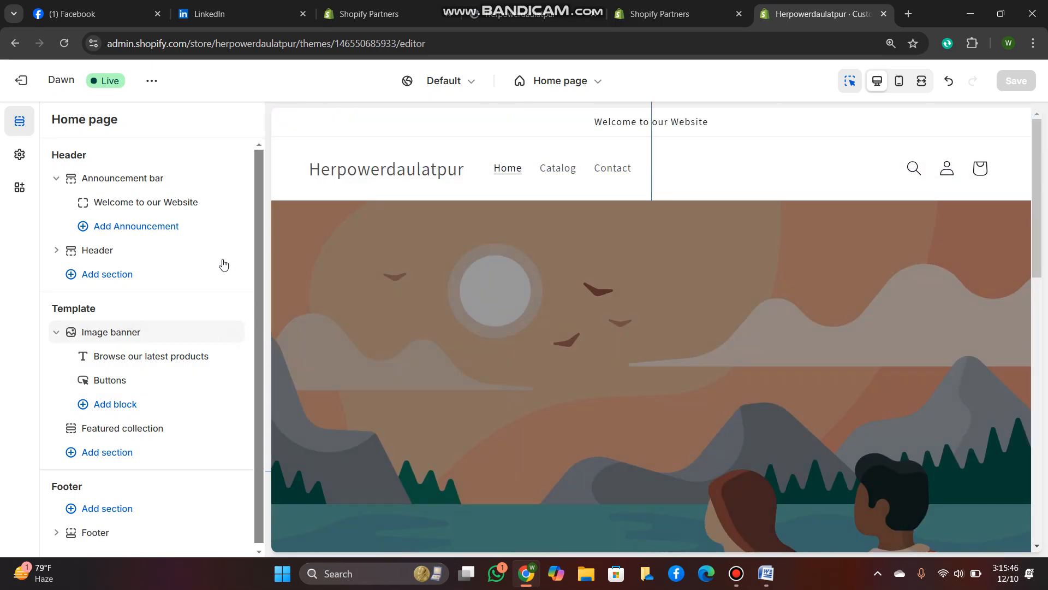
pyautogui.click(116, 334)
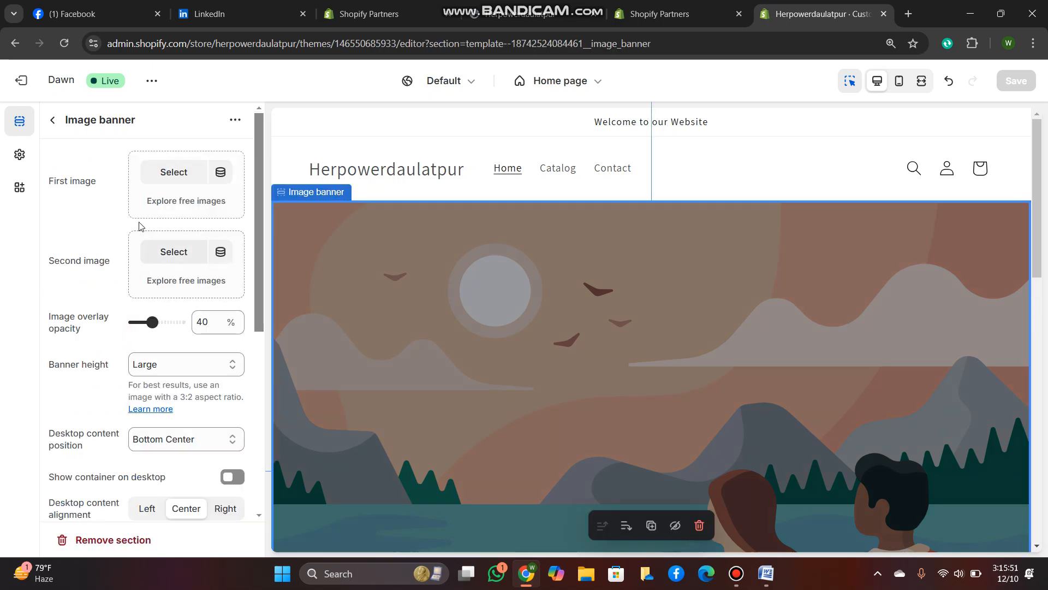
pyautogui.scroll(-3, 467, 287)
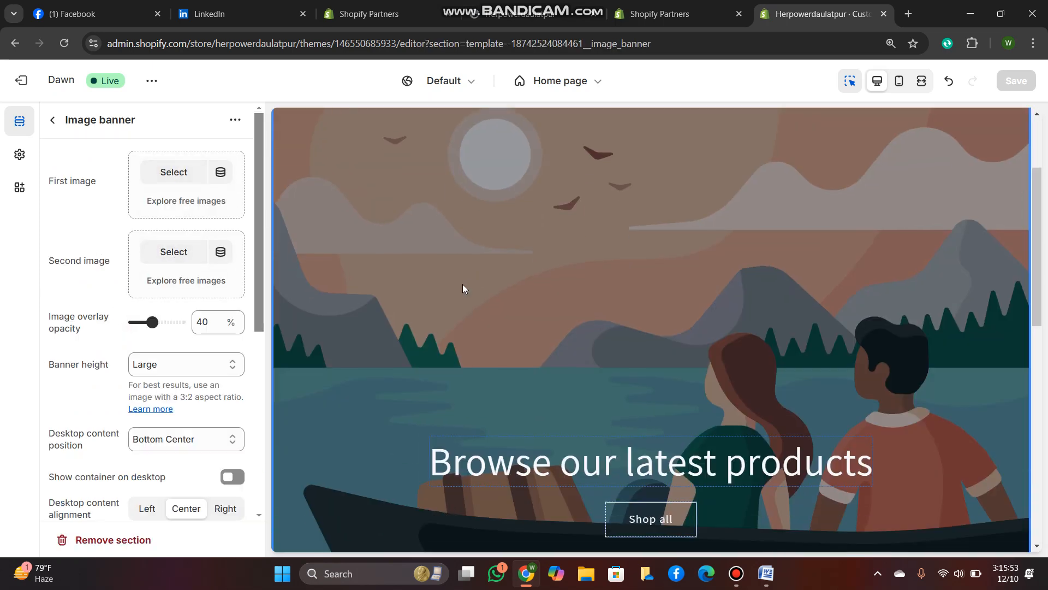
pyautogui.scroll(-3, 487, 208)
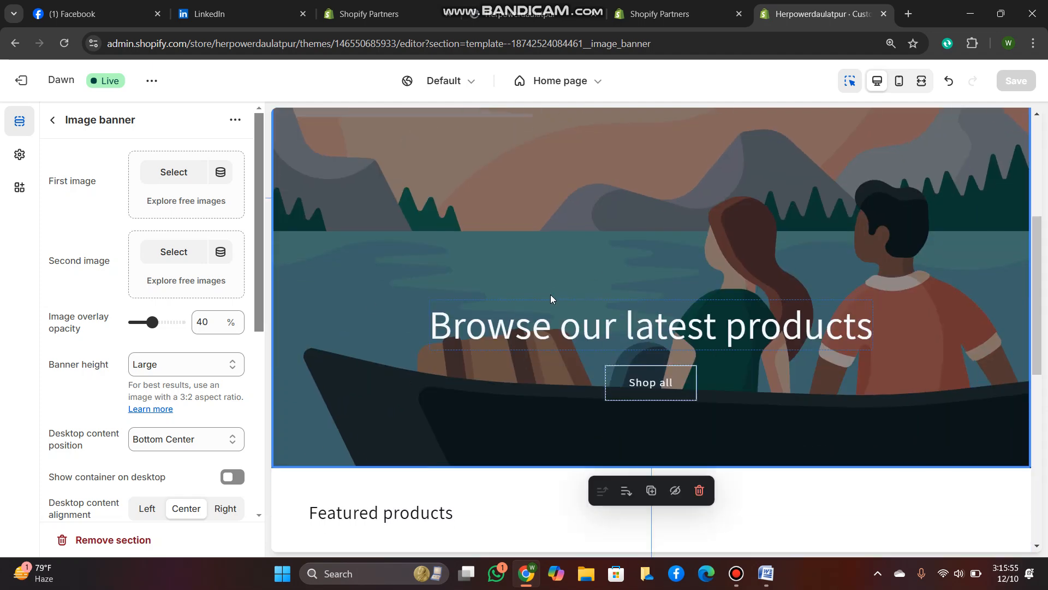
pyautogui.click(167, 173)
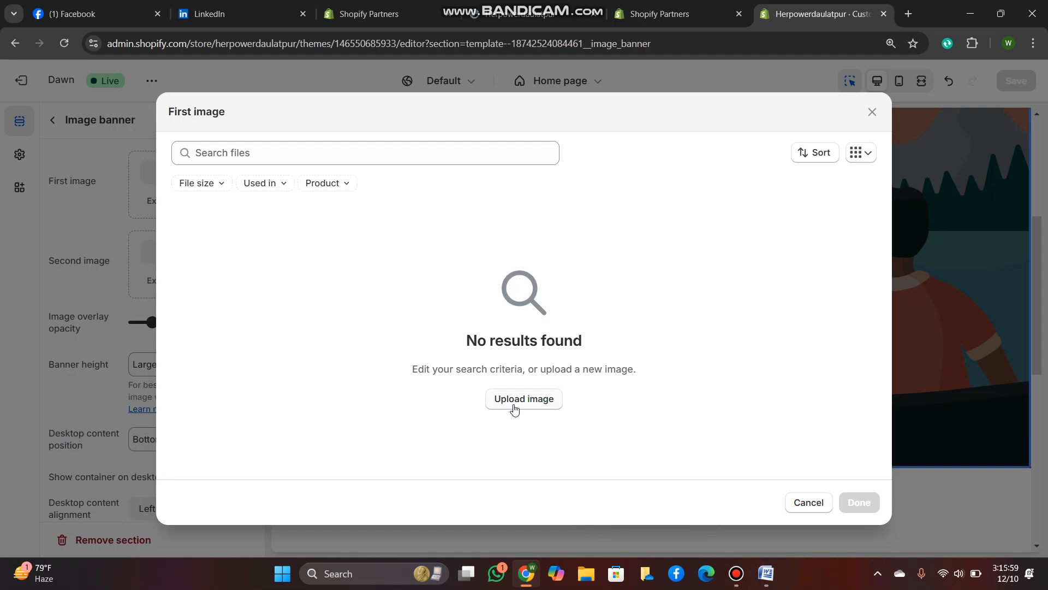
pyautogui.click(515, 407)
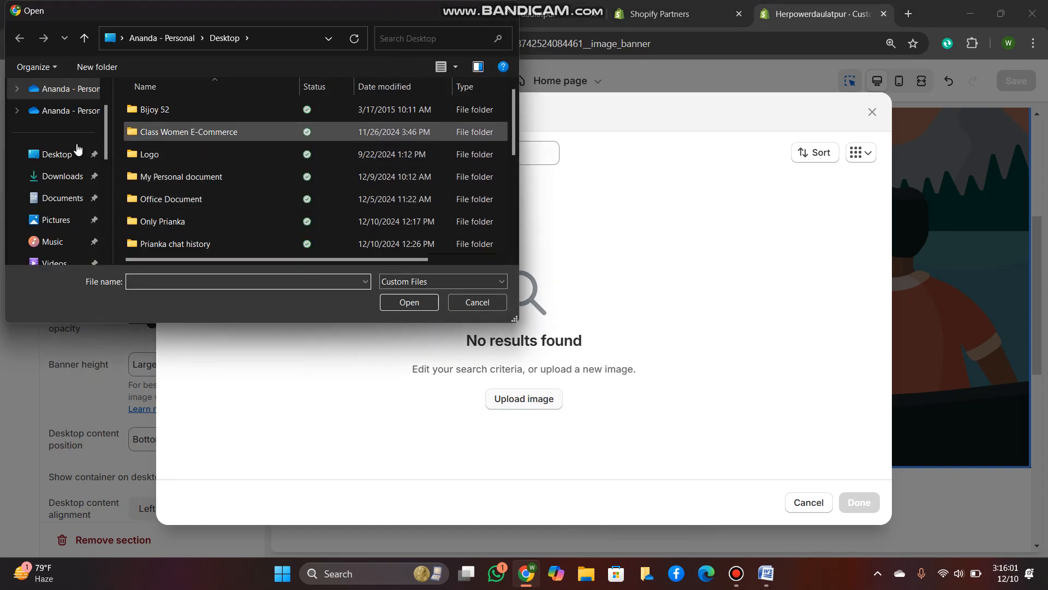
pyautogui.scroll(-5, 222, 133)
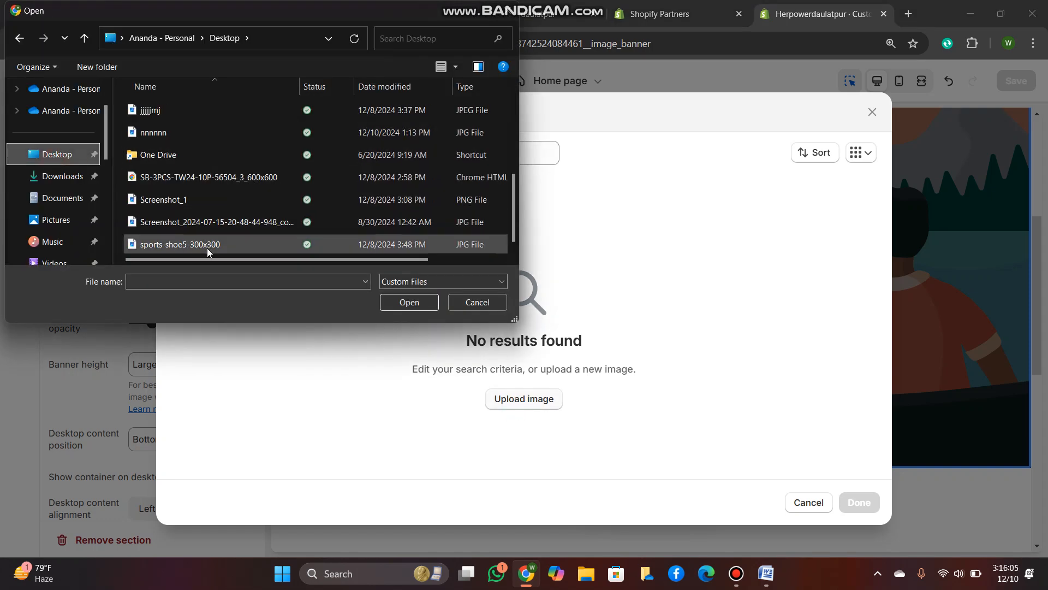
pyautogui.click(183, 240)
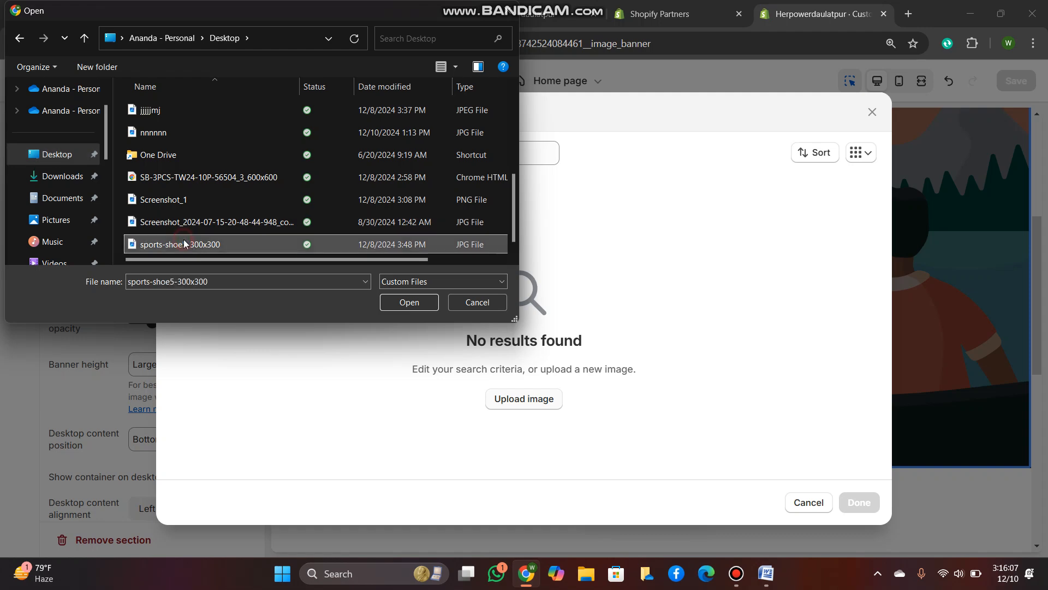
pyautogui.click(402, 303)
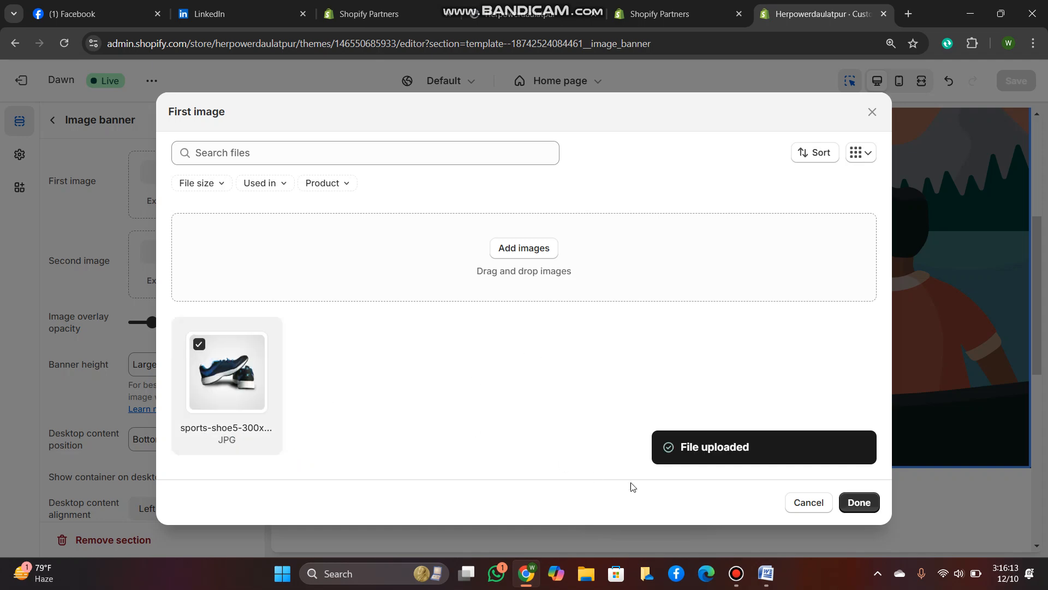
pyautogui.click(863, 505)
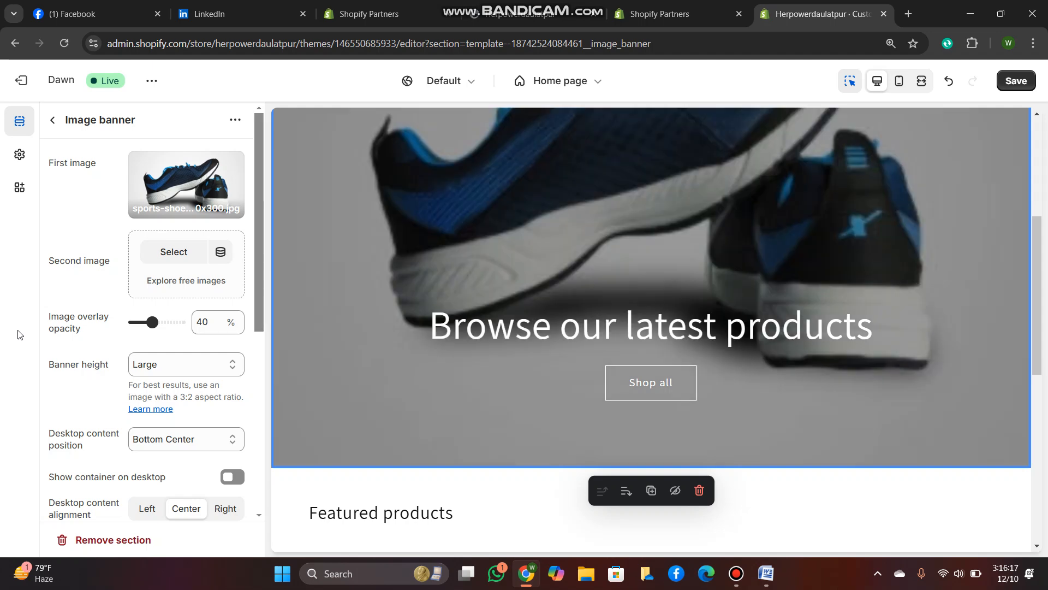
# - Examine the image banner and featured products in the preview, along with the banner's overlay, height, position and alignment settings
pyautogui.scroll(4, 562, 198)
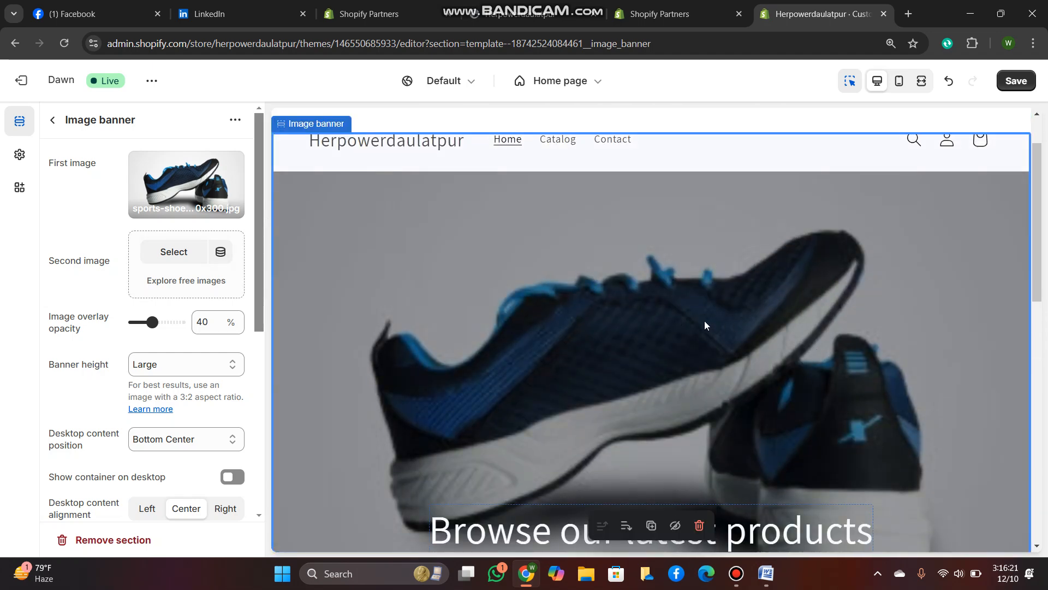
pyautogui.scroll(-6, 704, 320)
pyautogui.scroll(5, 644, 314)
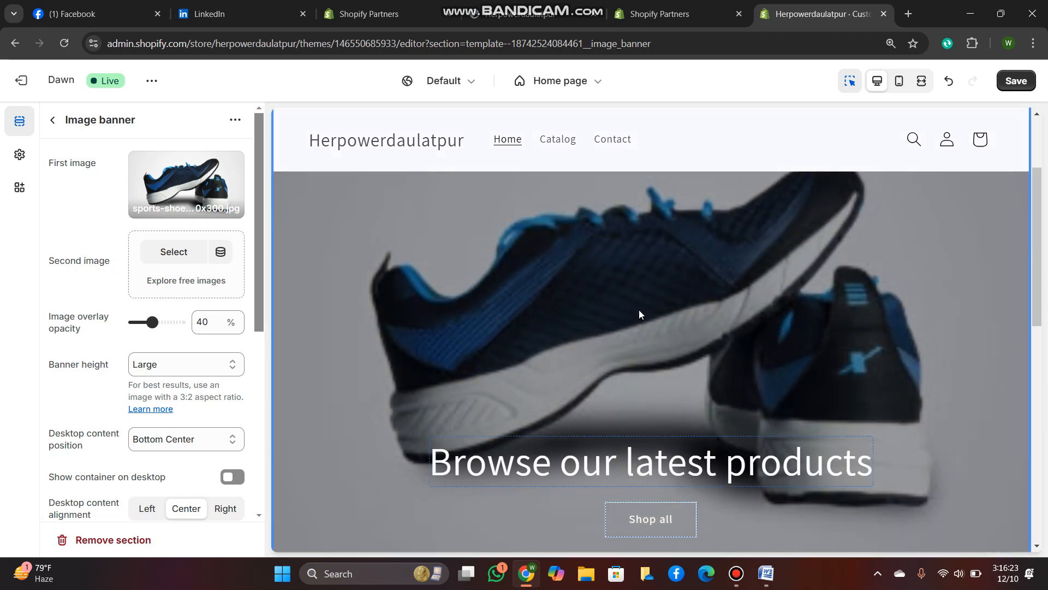
pyautogui.scroll(-3, 600, 322)
pyautogui.scroll(-3, 447, 336)
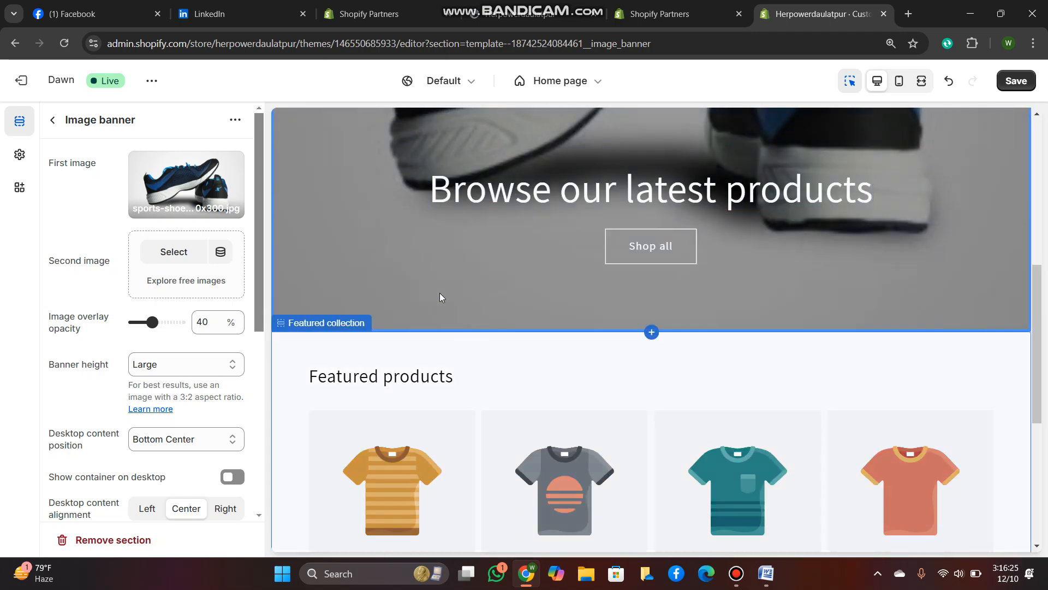
pyautogui.scroll(2, 540, 303)
pyautogui.scroll(-2, 183, 306)
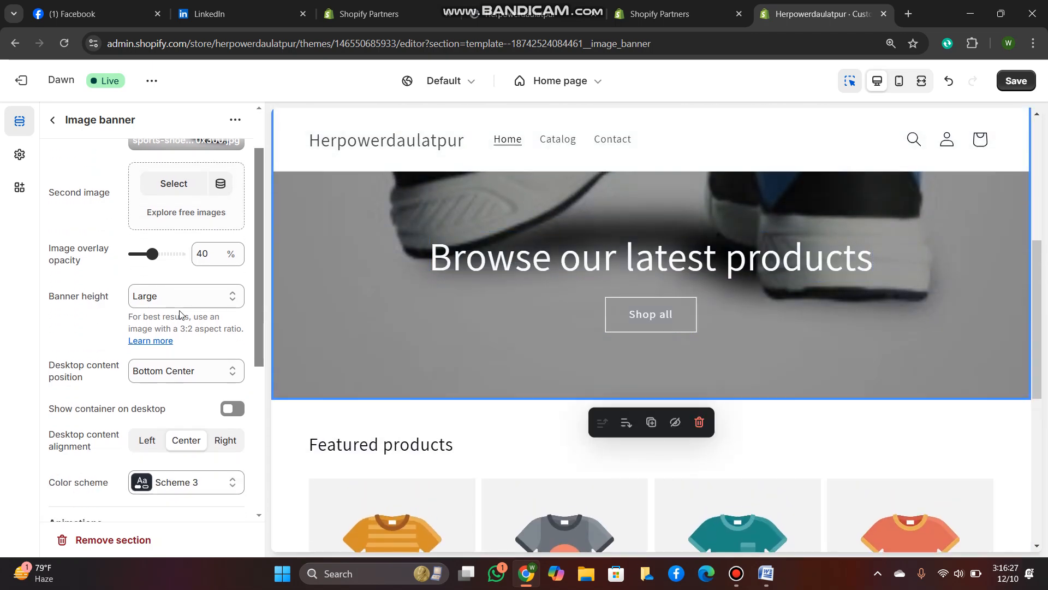
pyautogui.scroll(2, 180, 313)
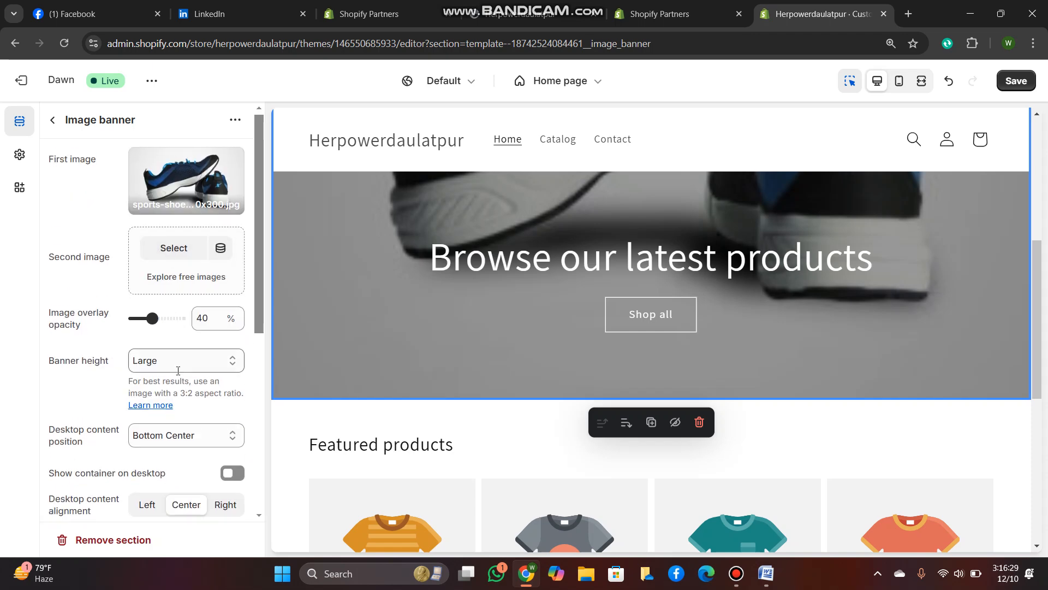
pyautogui.scroll(-1, 178, 371)
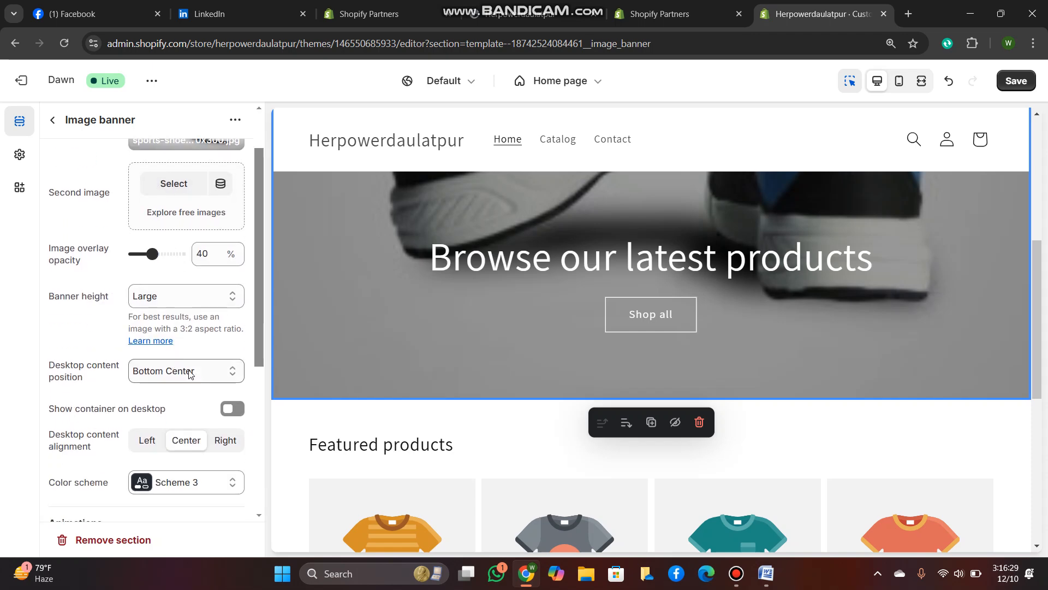
pyautogui.click(175, 188)
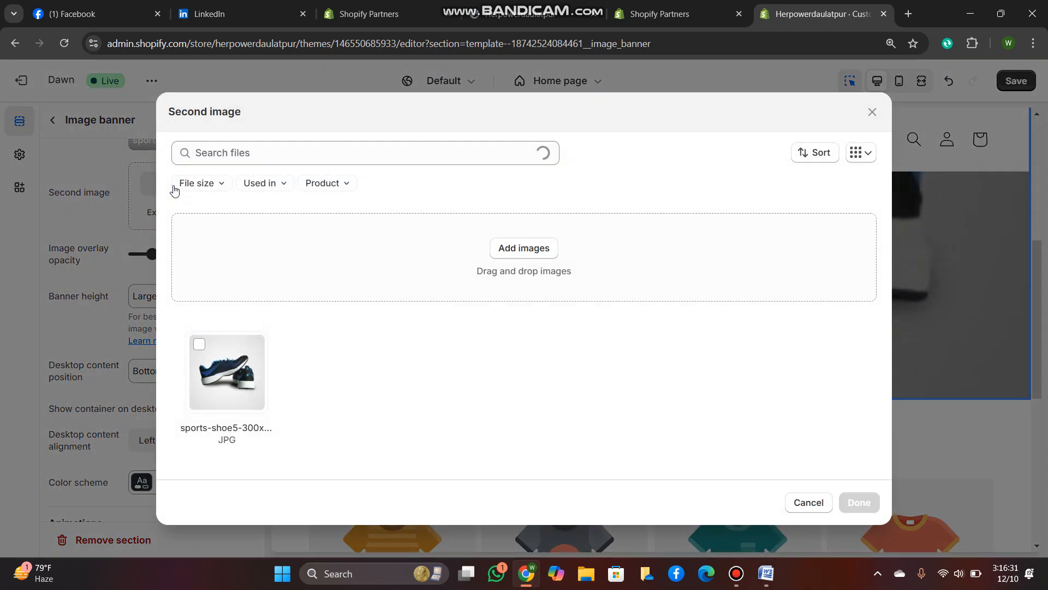
pyautogui.click(538, 252)
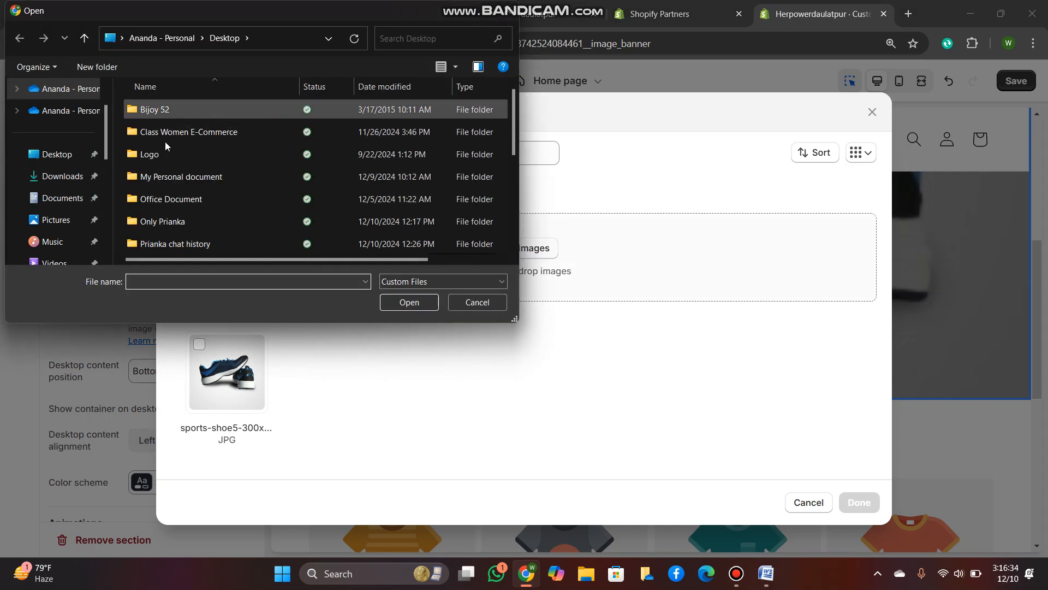
pyautogui.click(52, 155)
pyautogui.scroll(-5, 221, 180)
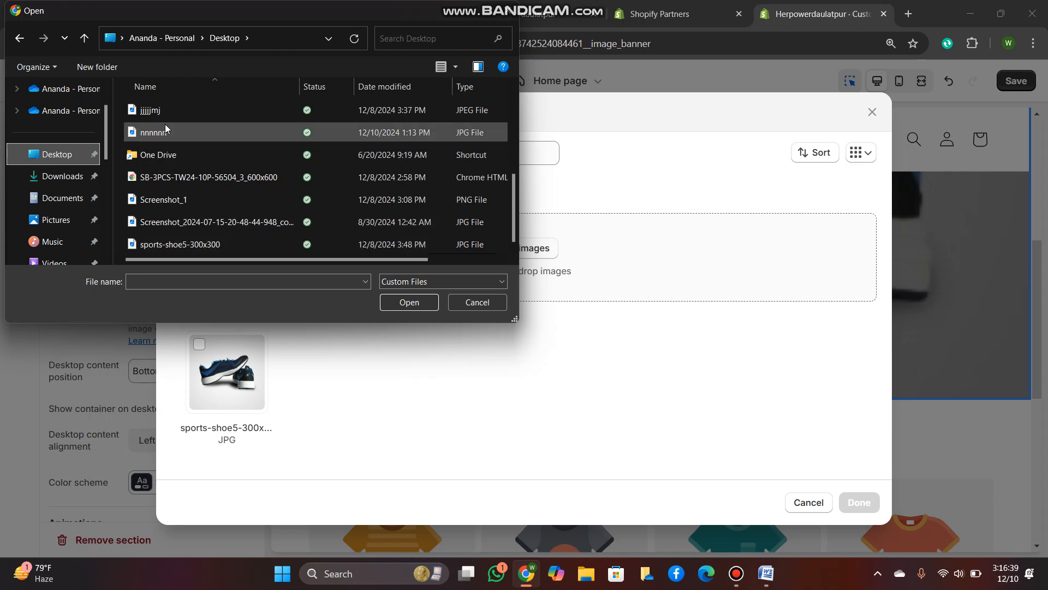
pyautogui.scroll(5, 167, 129)
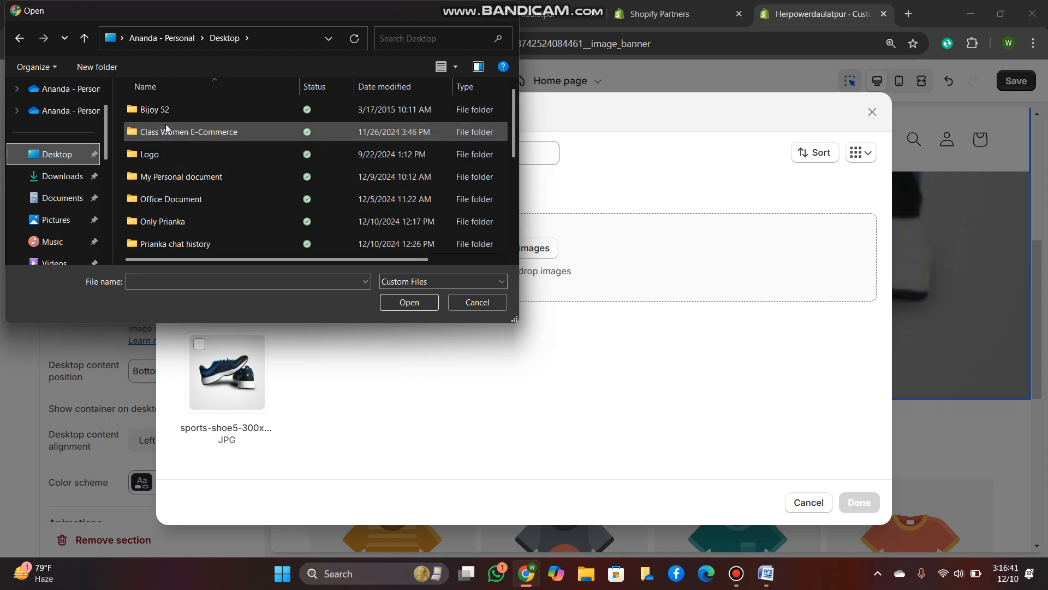
pyautogui.scroll(-5, 191, 172)
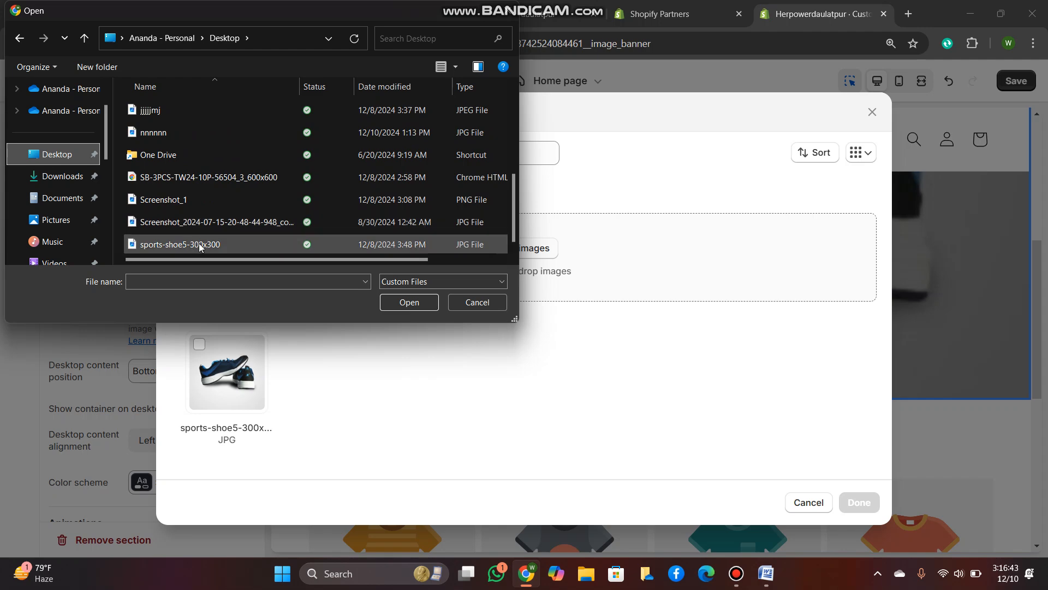
pyautogui.click(193, 221)
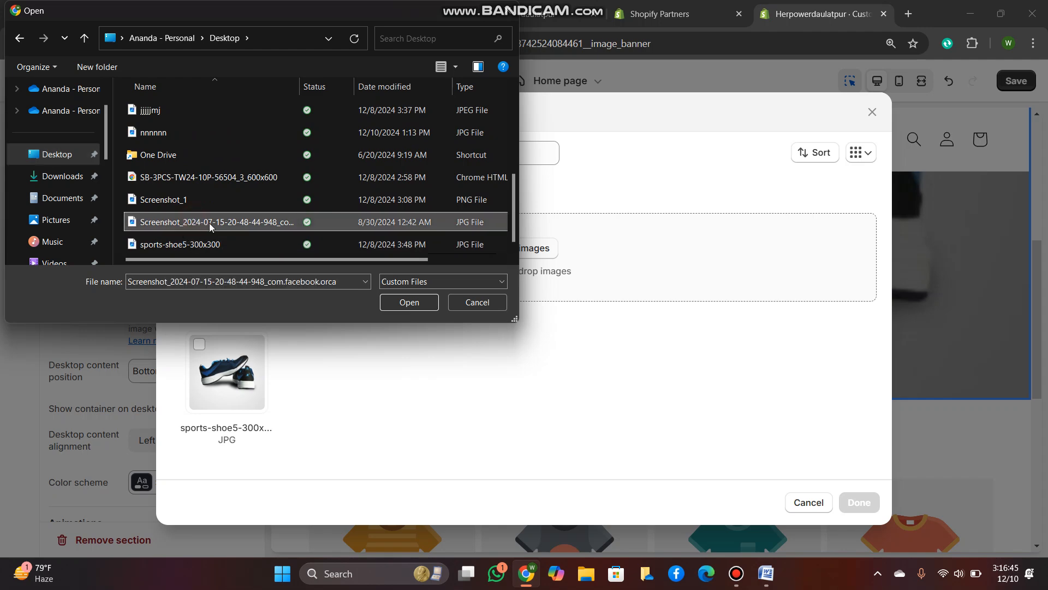
pyautogui.click(410, 301)
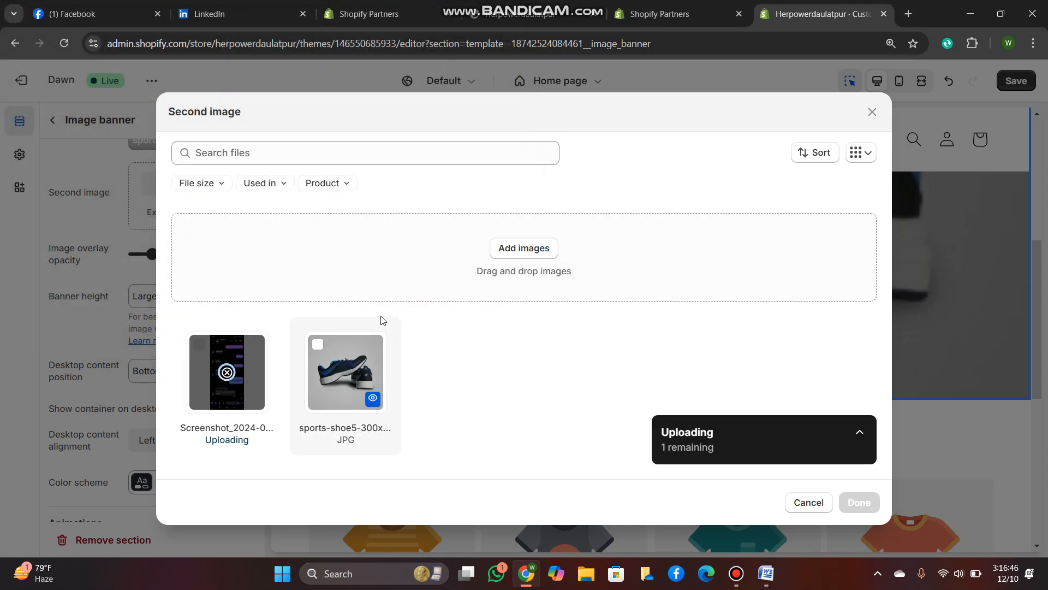
pyautogui.moveTo(228, 376)
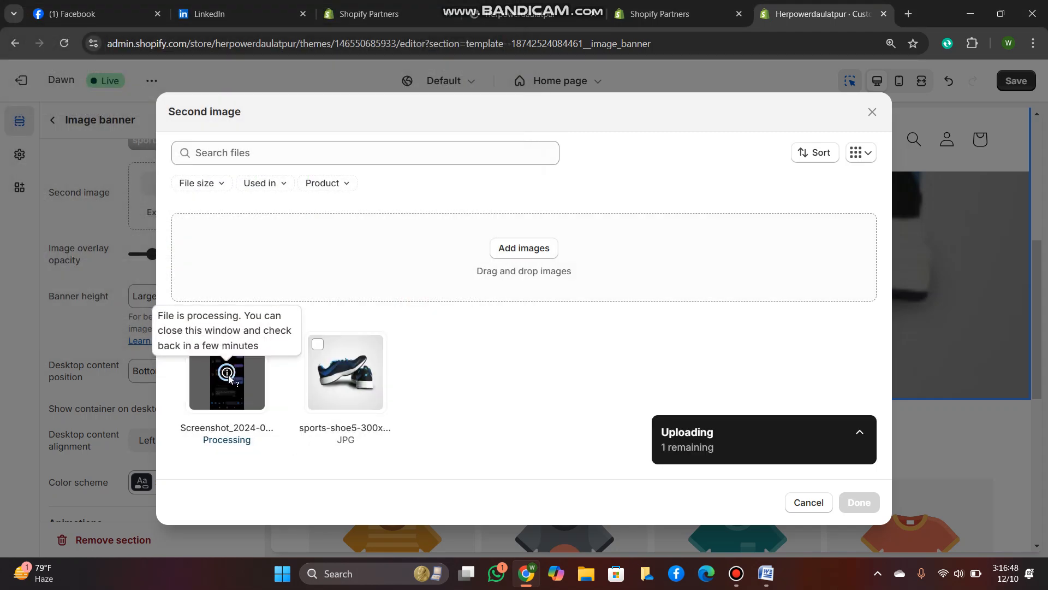
# - Upload the ict-division-future-is-here-logo-512CF19AA7-seeklogo.com image from the Logo folder as another candidate for the banner's second image
pyautogui.click(524, 249)
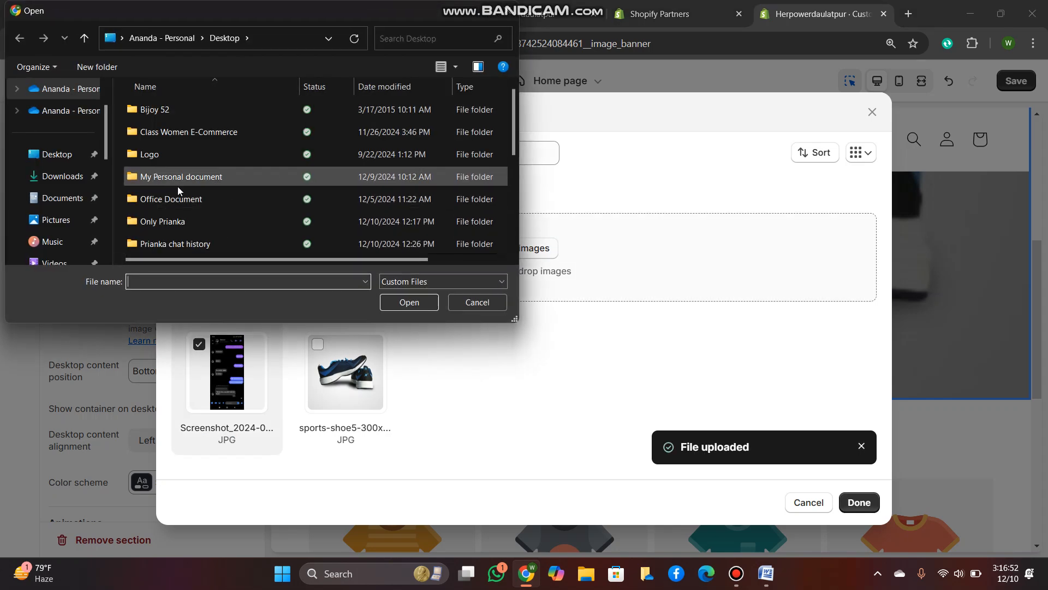
pyautogui.doubleClick(170, 155)
pyautogui.click(158, 131)
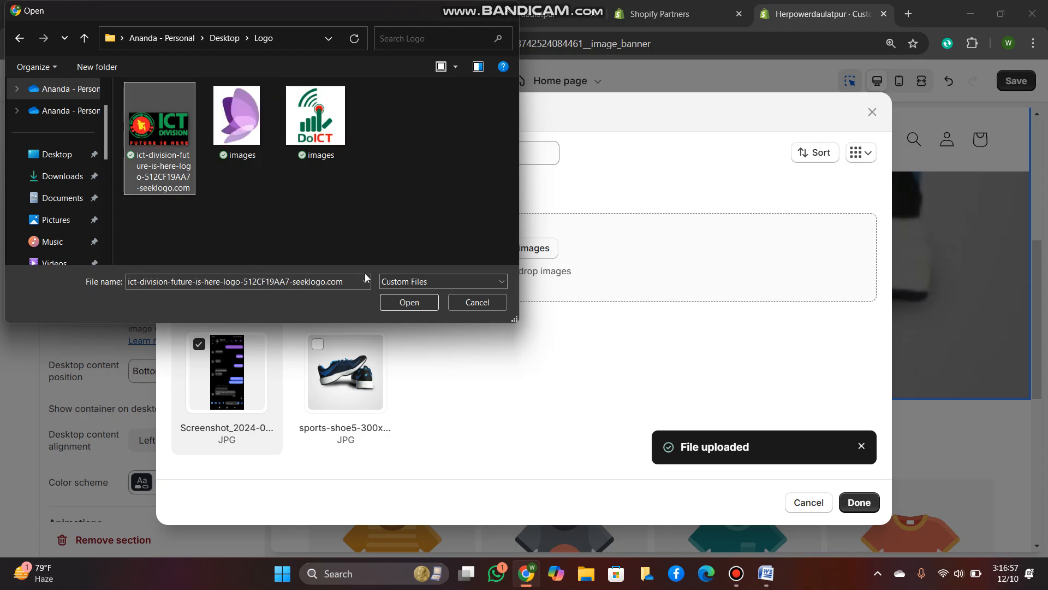
pyautogui.click(408, 301)
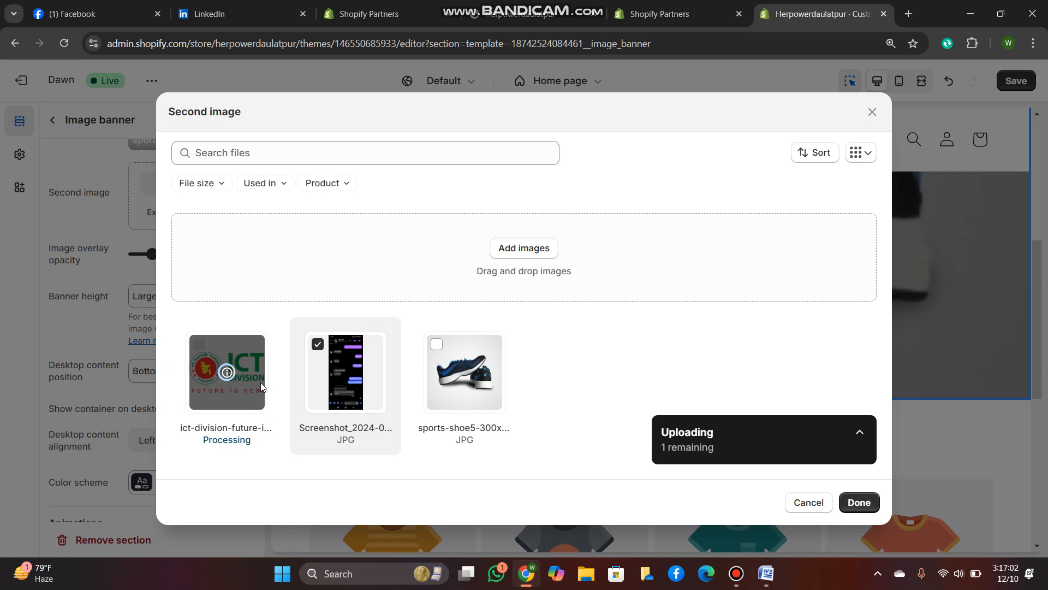
# - Set the ict-division-future-is-here logo PNG as the image banner's second image and check both images in the preview
pyautogui.click(234, 363)
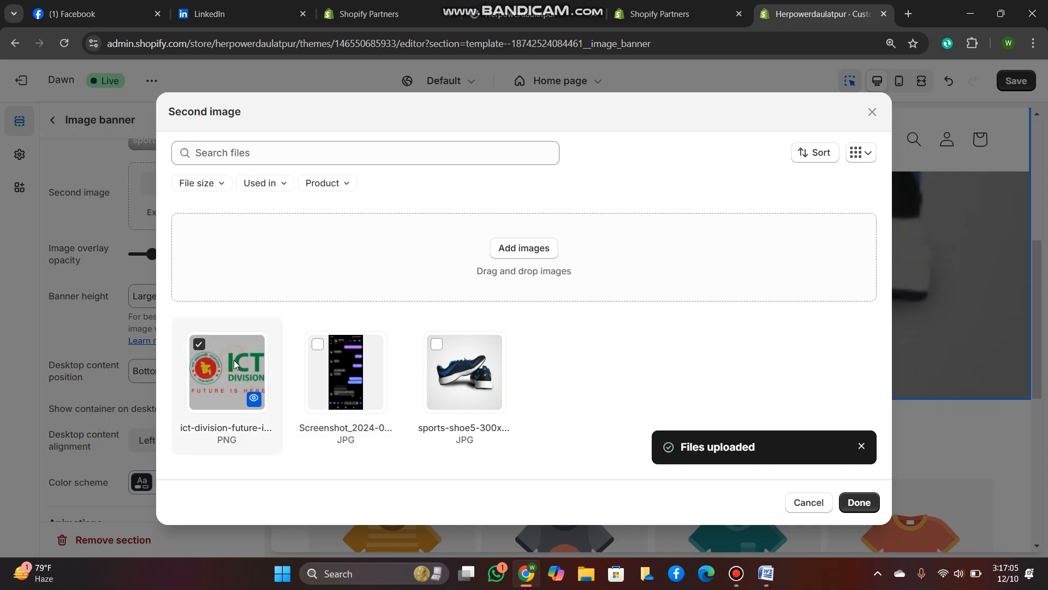
pyautogui.click(858, 501)
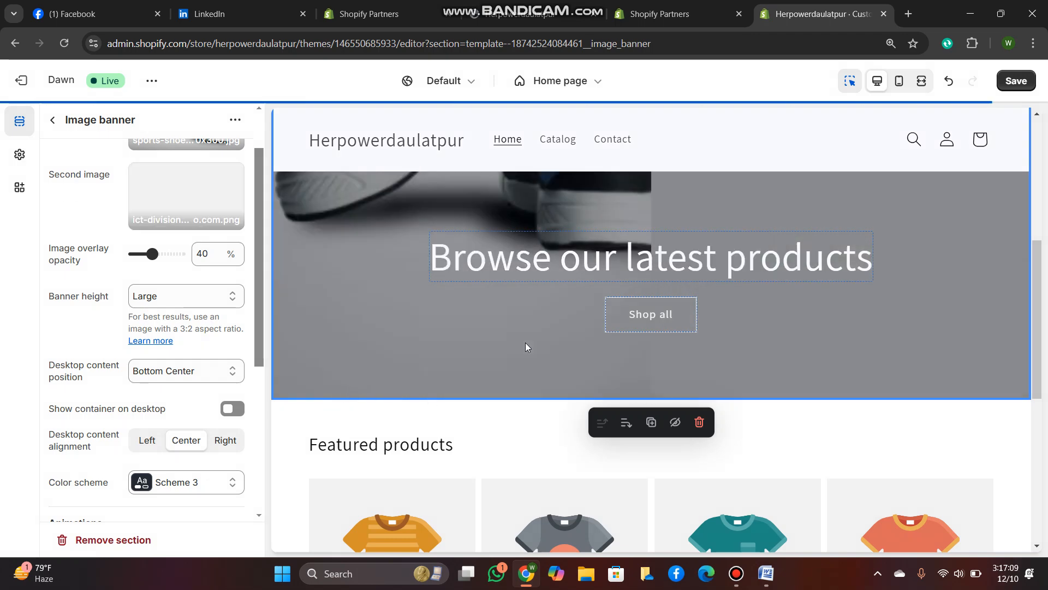
pyautogui.scroll(6, 782, 288)
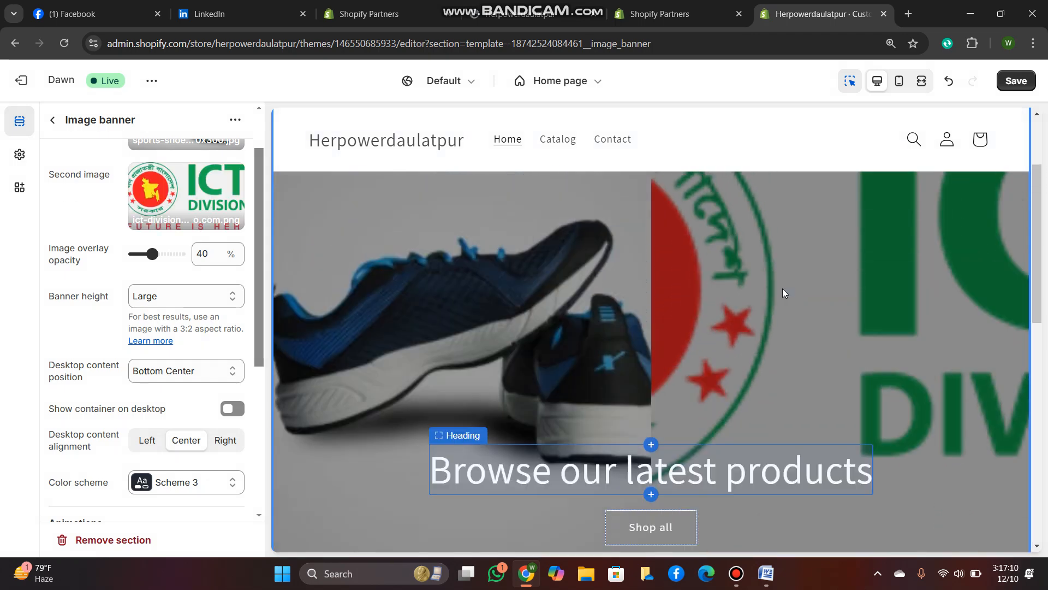
pyautogui.scroll(-5, 782, 288)
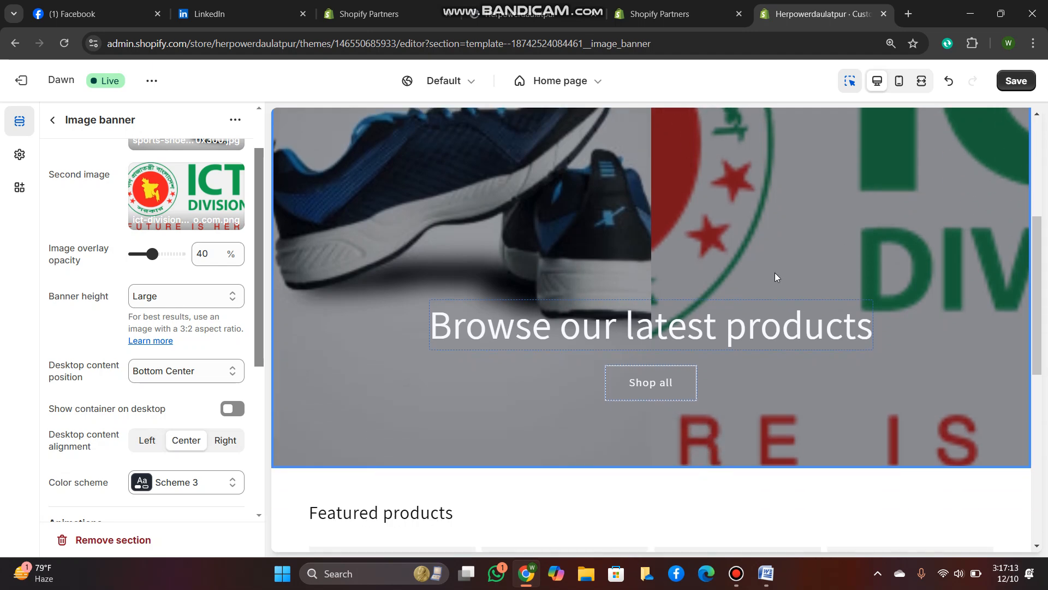
pyautogui.scroll(3, 882, 273)
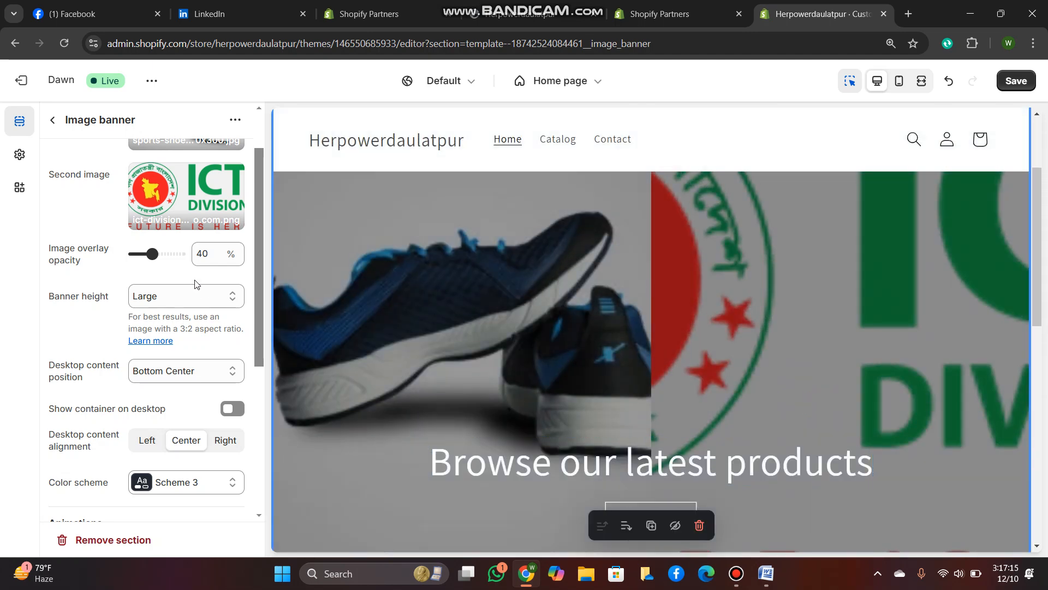
# - Try an image overlay opacity of 0% on the image banner
pyautogui.moveTo(152, 253); pyautogui.dragTo(132, 254)
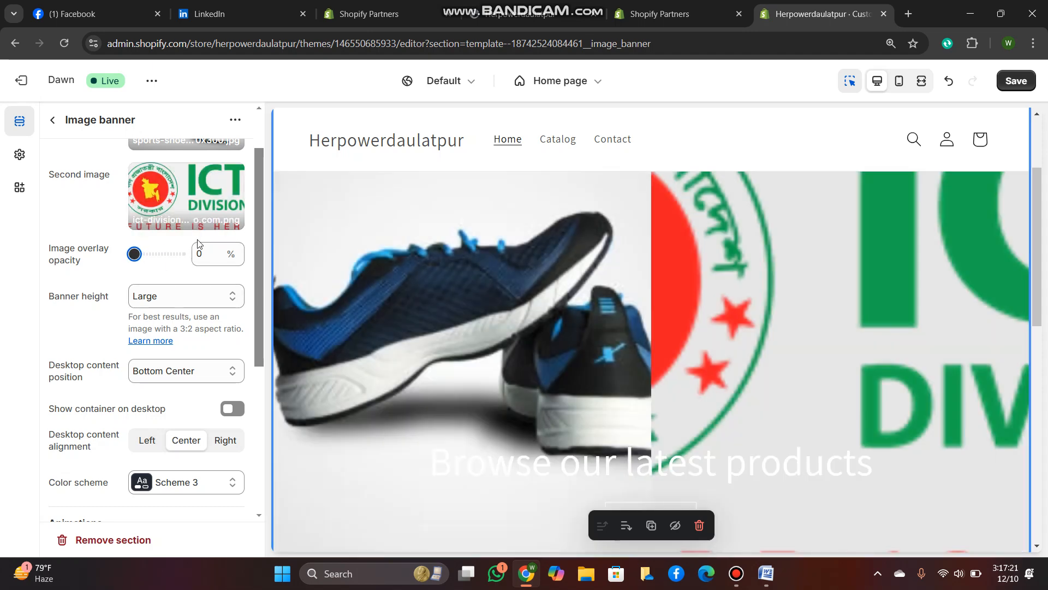
pyautogui.scroll(2, 197, 243)
pyautogui.click(206, 197)
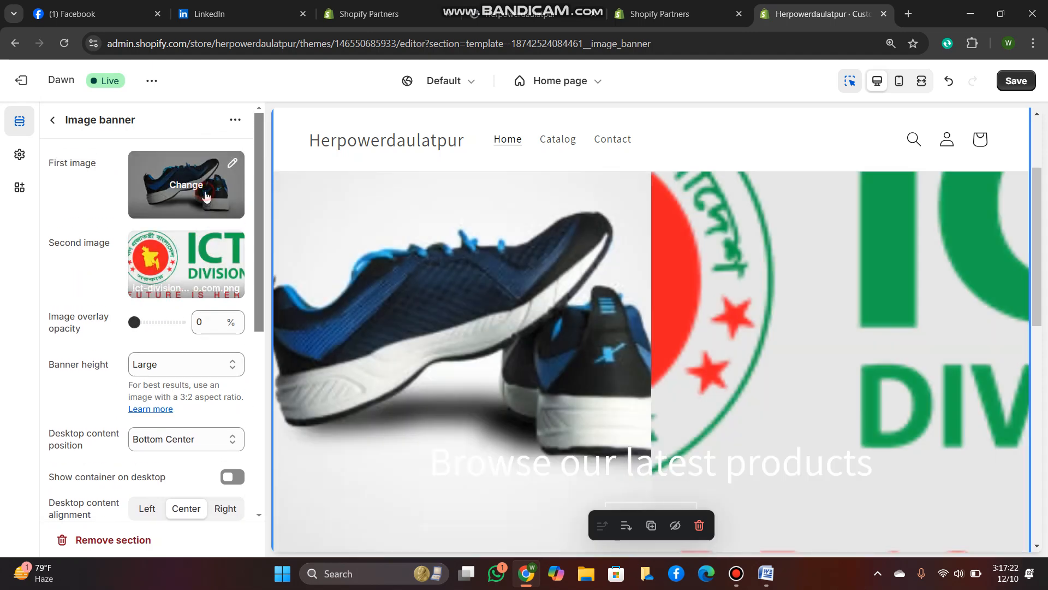
pyautogui.click(92, 185)
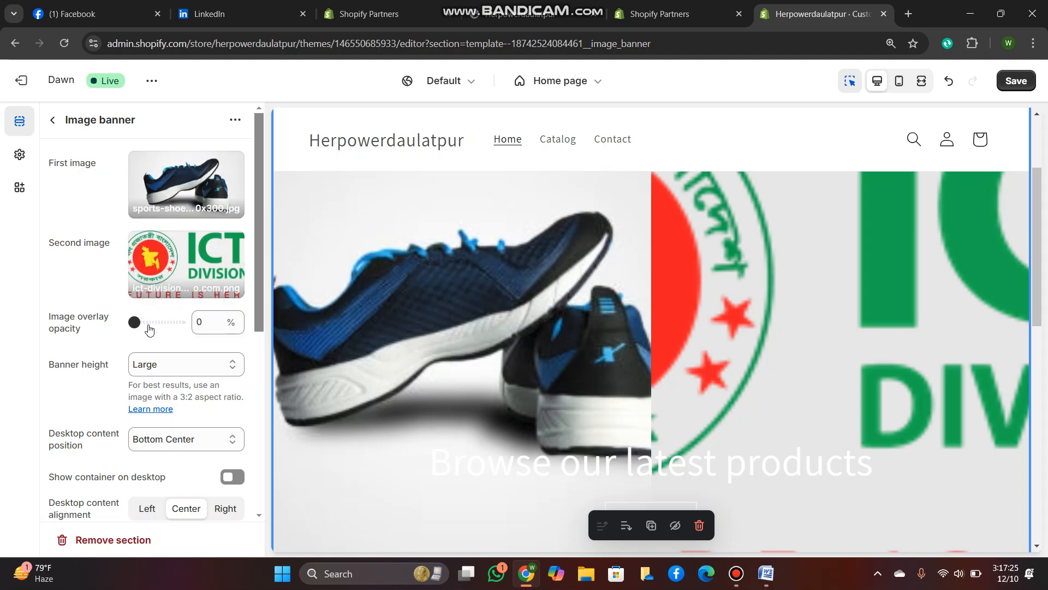
# - Set the image banner's overlay opacity to 60% and its banner height to Small
pyautogui.moveTo(135, 322); pyautogui.dragTo(161, 322)
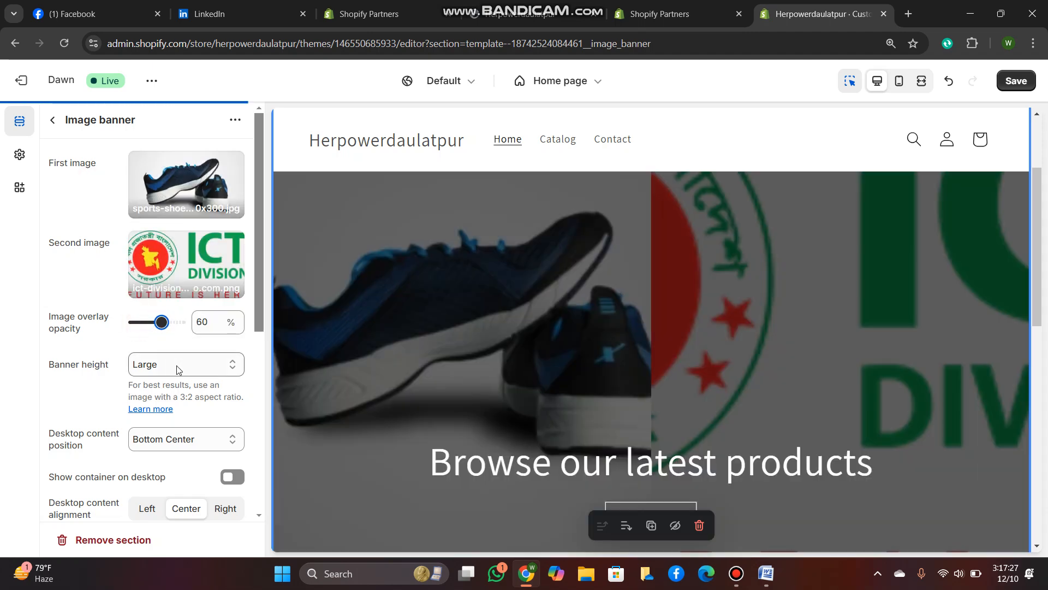
pyautogui.click(176, 365)
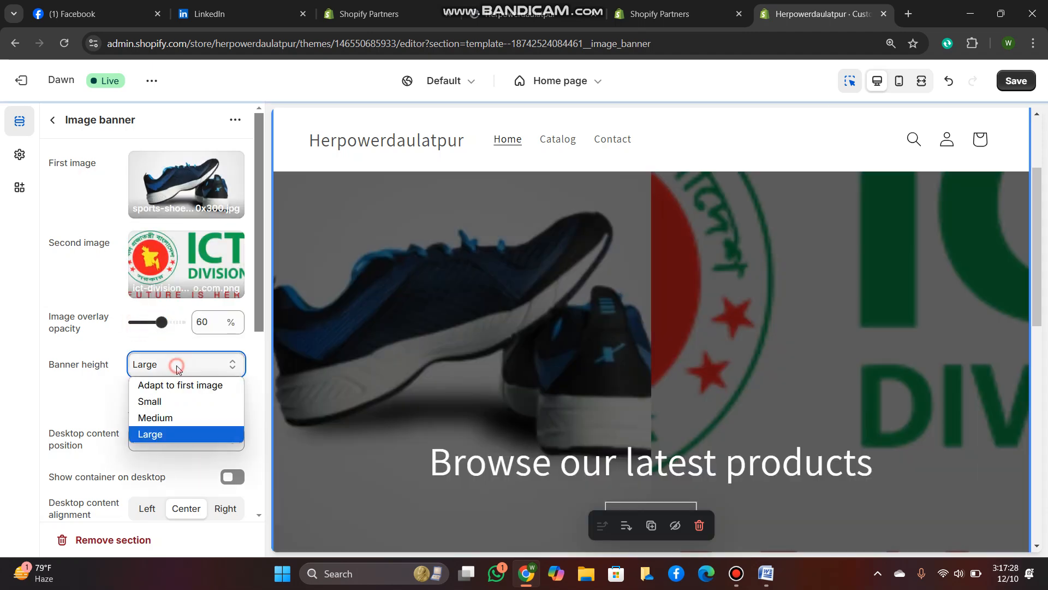
pyautogui.click(164, 400)
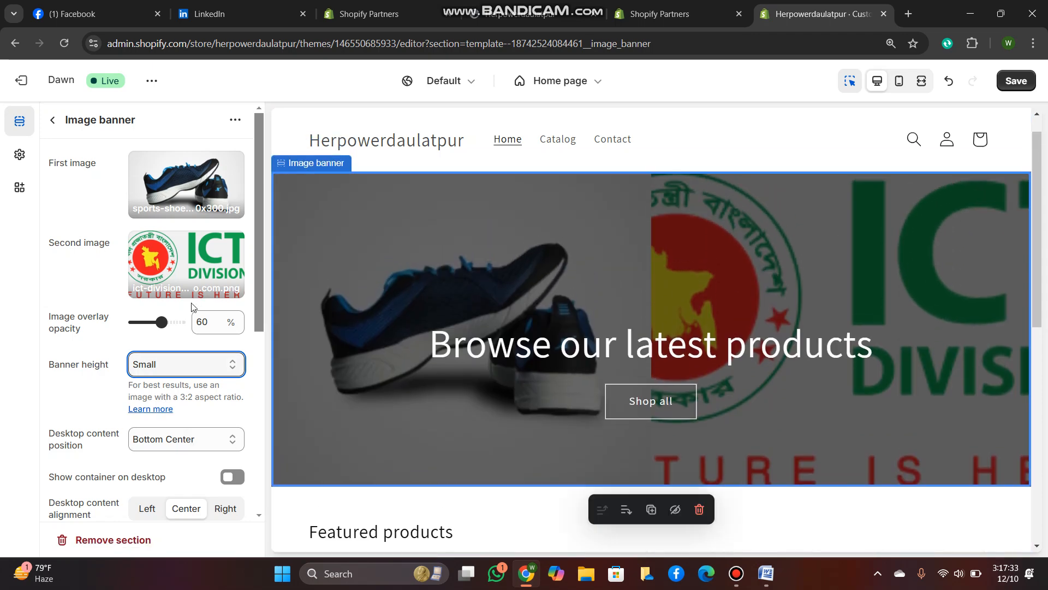
# - Set the image banner's desktop content alignment to Left and check the banner in the preview
pyautogui.scroll(-2, 178, 363)
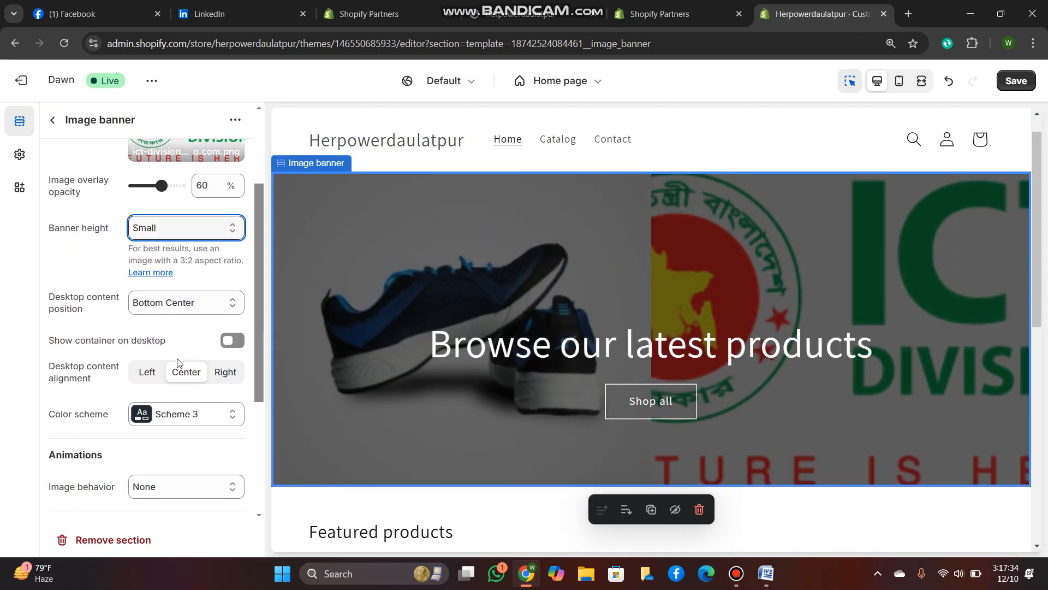
pyautogui.click(144, 374)
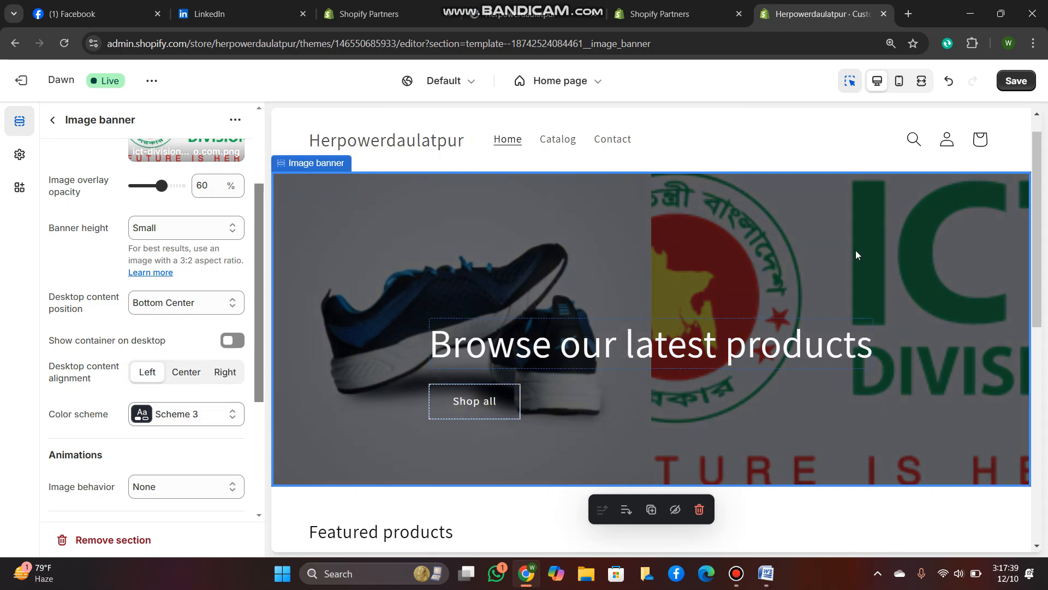
pyautogui.scroll(-2, 513, 366)
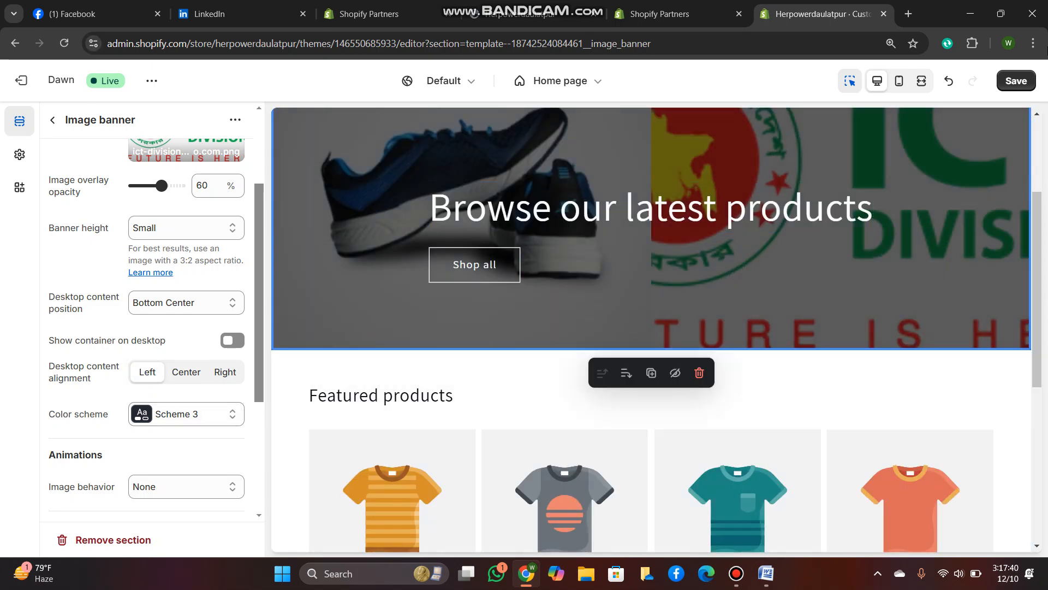
# - Leave the image banner settings and review the Header section's logo position, menu and sticky header options
pyautogui.click(51, 121)
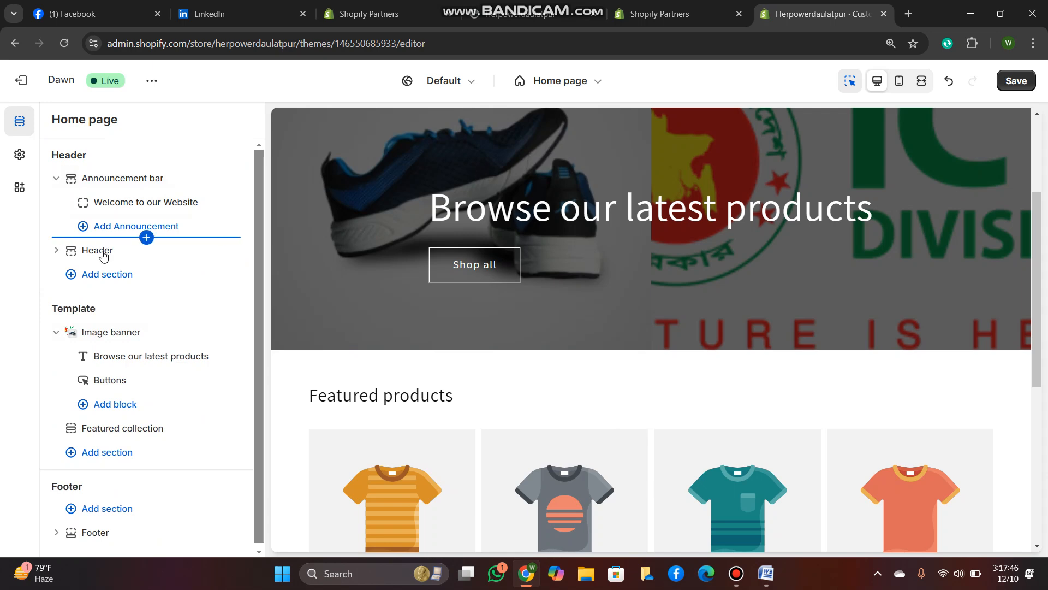
pyautogui.moveTo(107, 260)
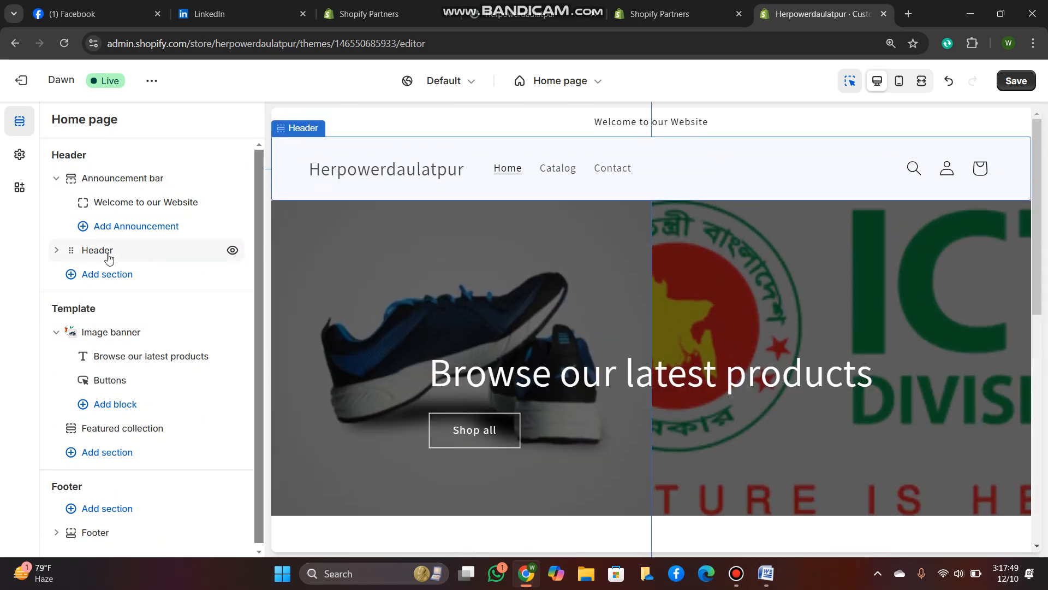
pyautogui.click(136, 261)
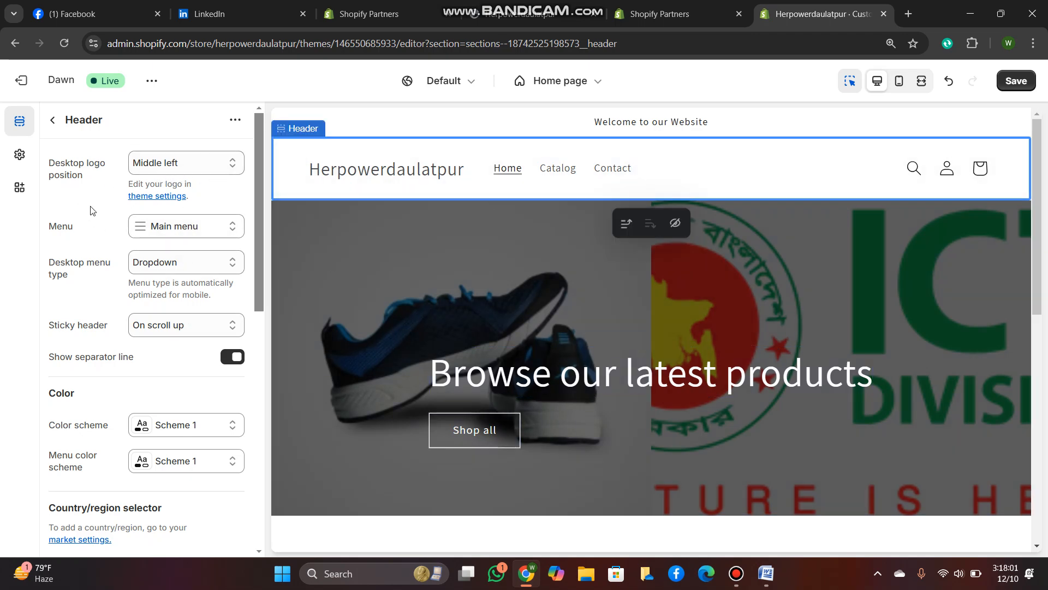
pyautogui.click(50, 122)
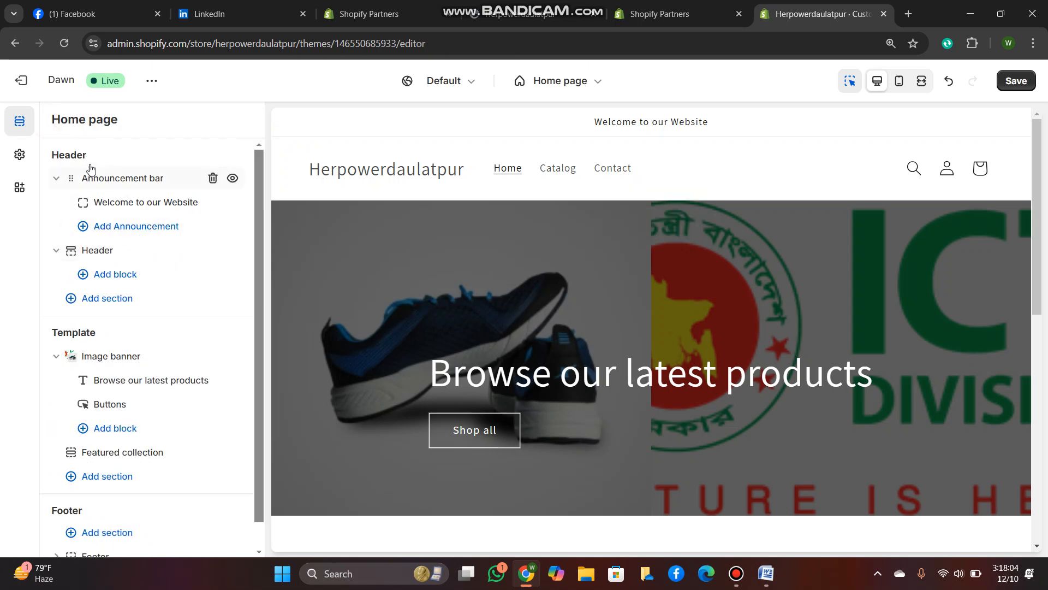
# - Add another announcement to the announcement bar and stay in the theme editor with the unsaved changes
pyautogui.click(117, 187)
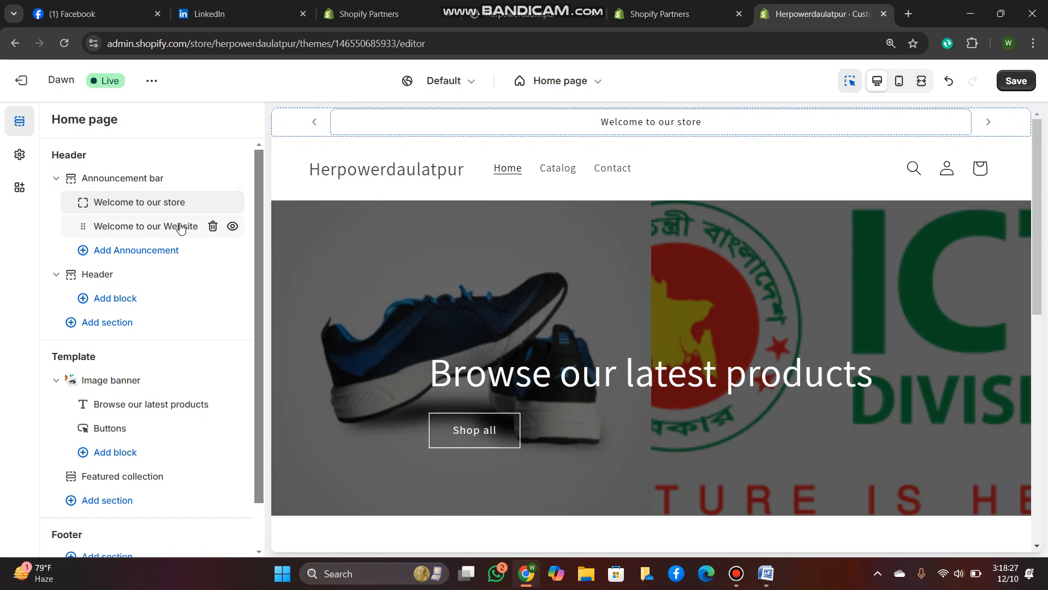
pyautogui.click(22, 84)
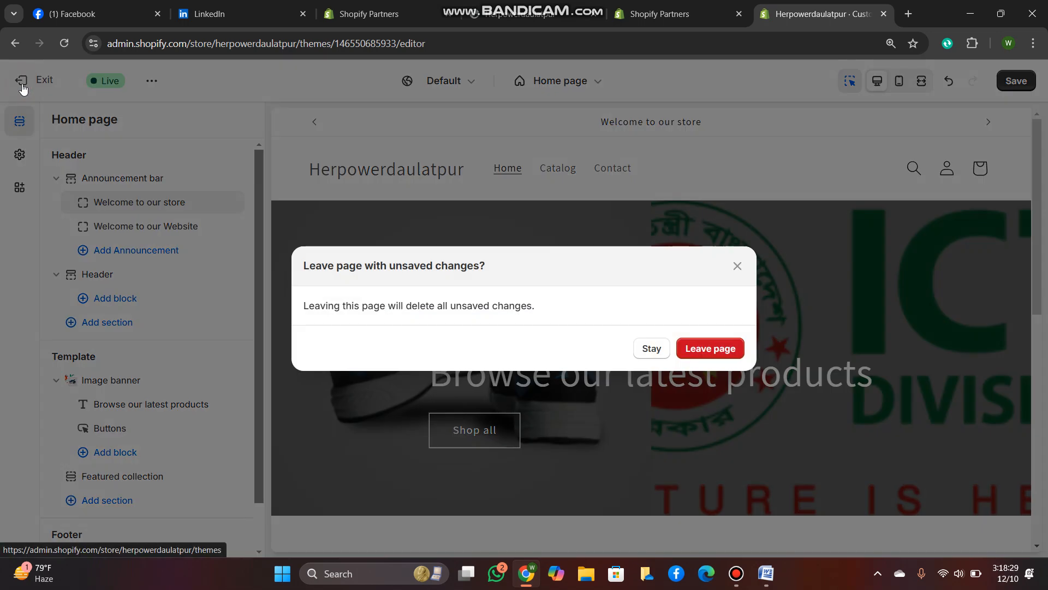
pyautogui.click(651, 348)
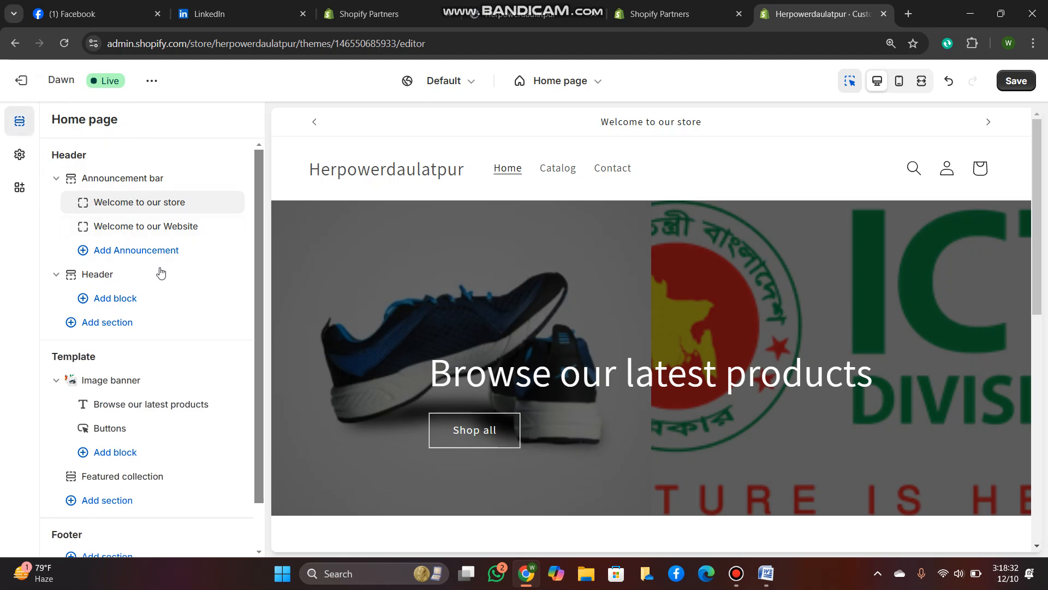
# - Examine the Header section's color schemes, country and language selectors, and customer account options
pyautogui.click(99, 275)
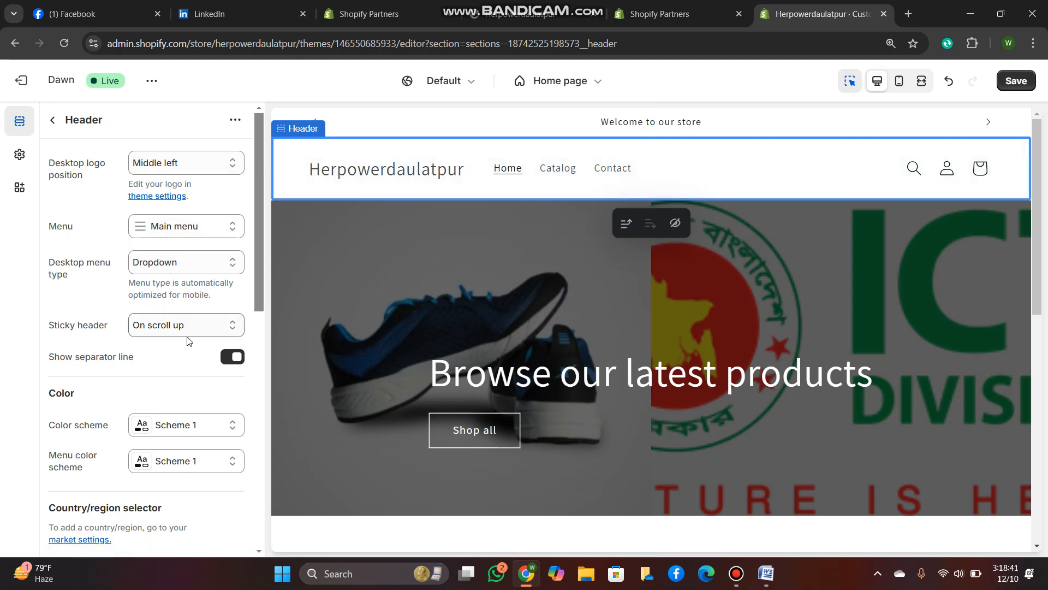
pyautogui.scroll(-3, 187, 341)
pyautogui.scroll(-3, 146, 349)
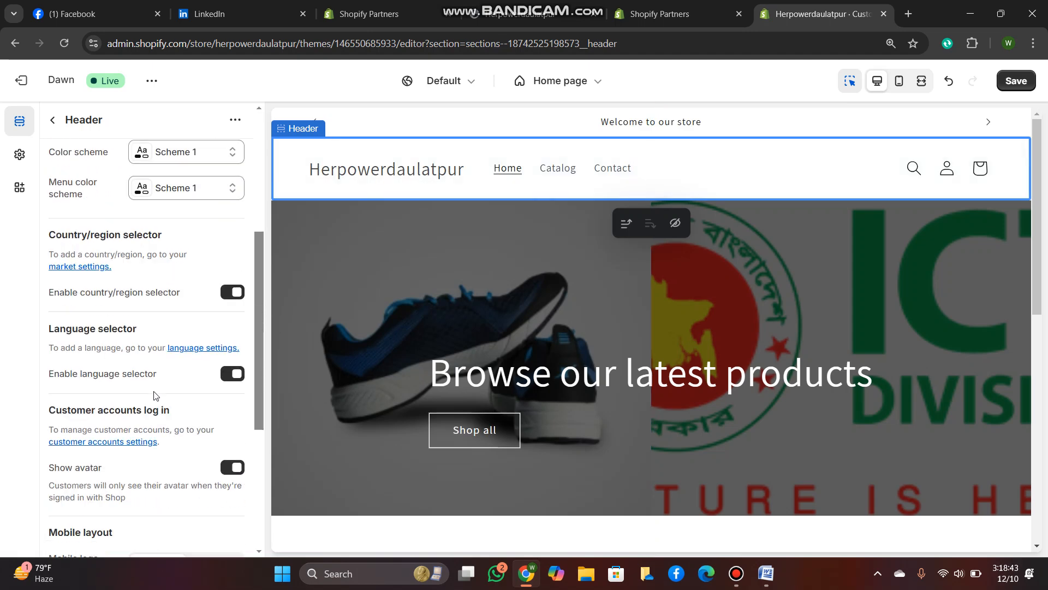
pyautogui.scroll(5, 155, 394)
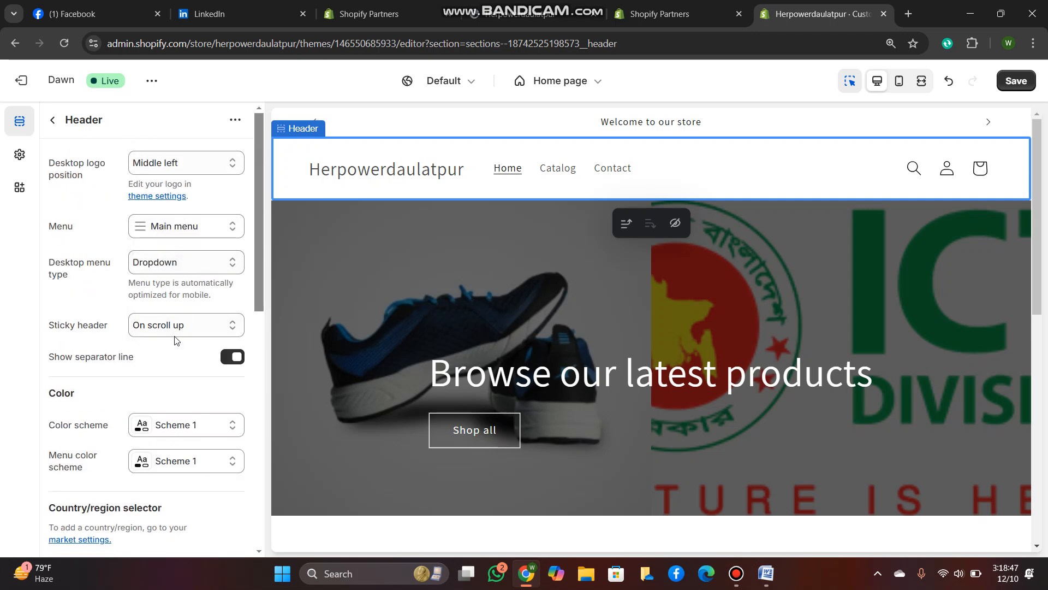
pyautogui.scroll(-1, 180, 349)
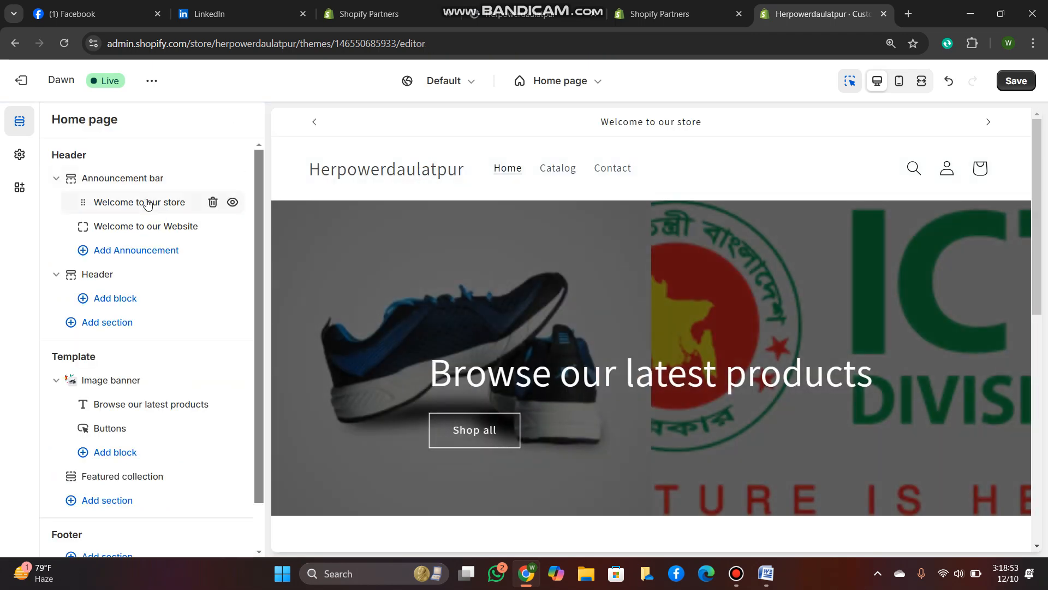
# - Replace the image banner's heading text with "Shopping with our website"
pyautogui.scroll(-1, 147, 262)
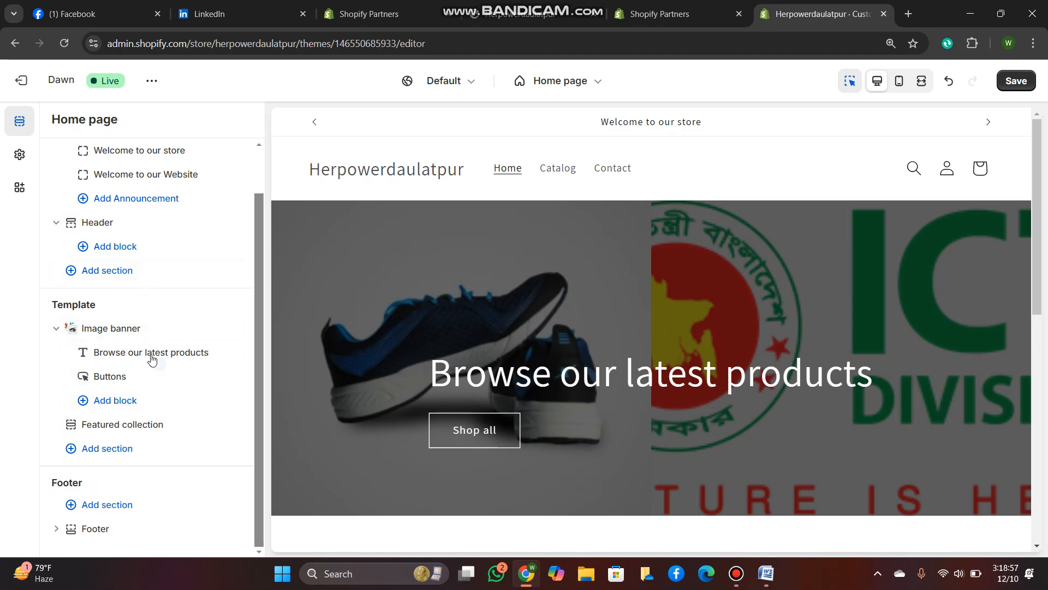
pyautogui.click(150, 354)
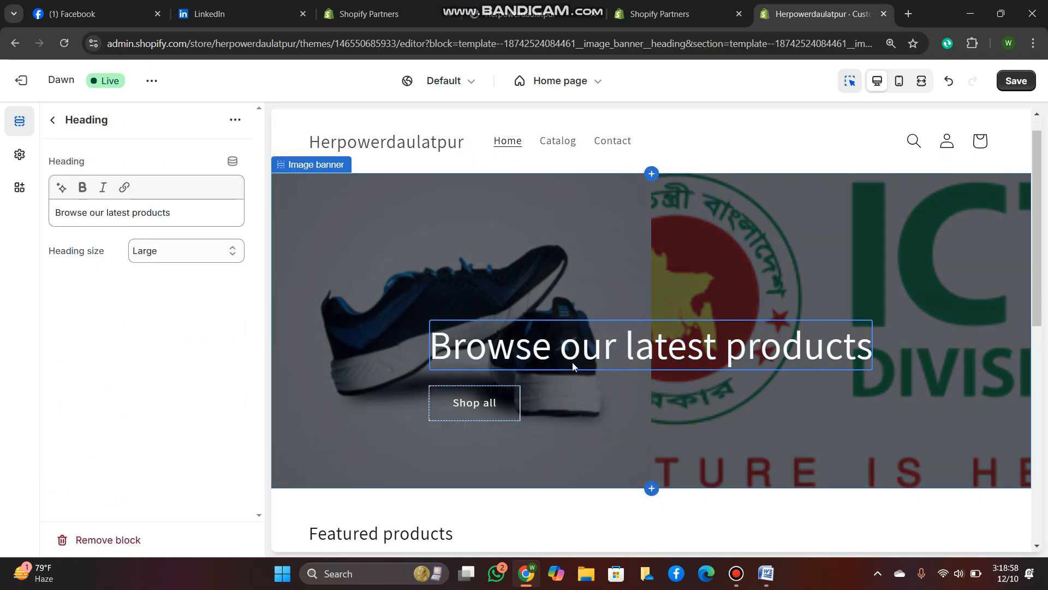
pyautogui.click(134, 215)
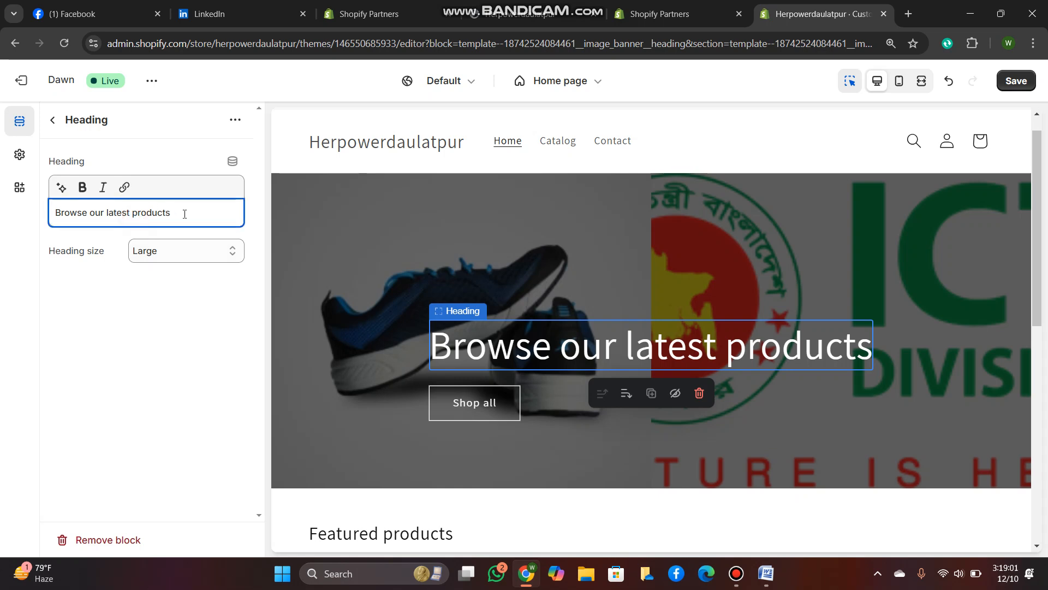
pyautogui.moveTo(187, 214); pyautogui.dragTo(47, 214)
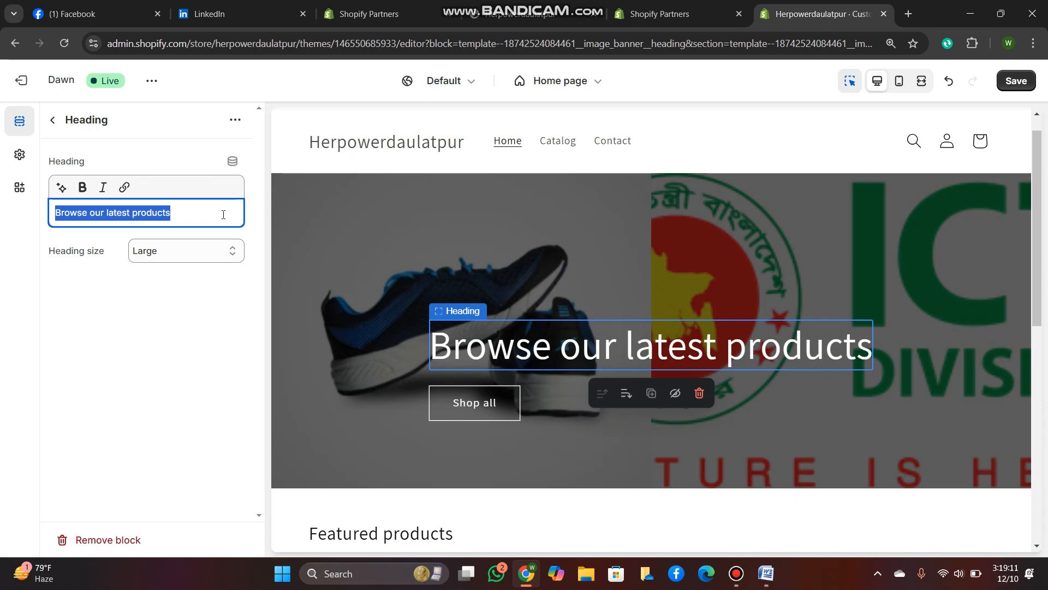
pyautogui.write('Shop')
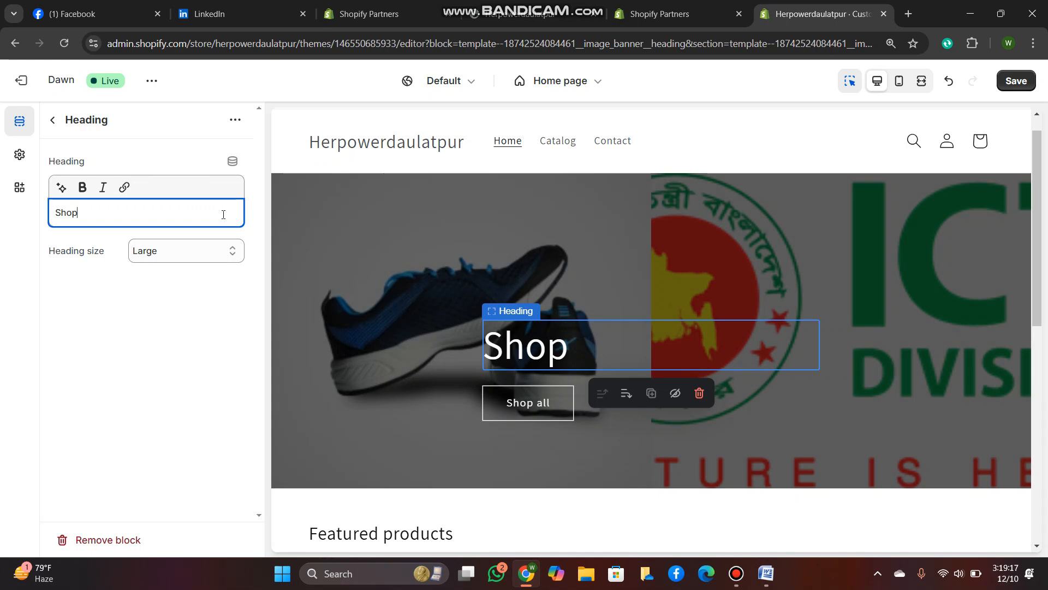
pyautogui.write('pin')
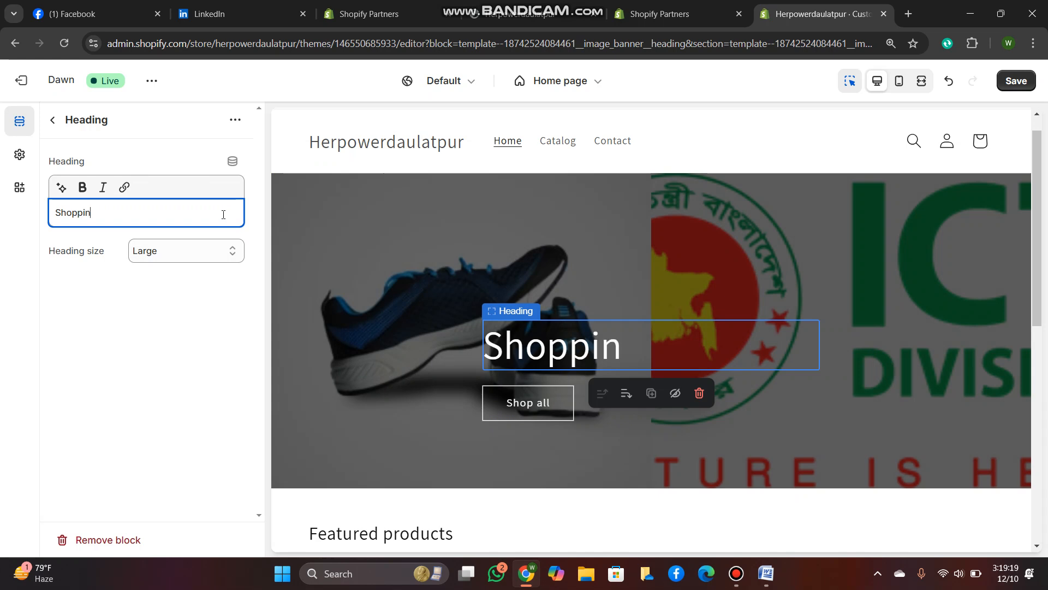
pyautogui.write('g with')
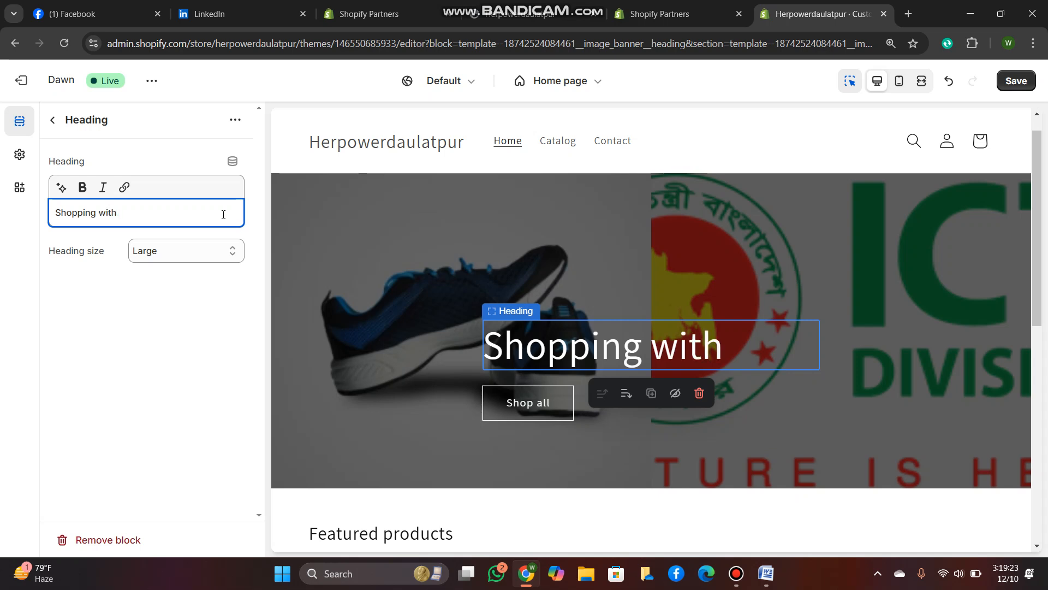
pyautogui.write(' our')
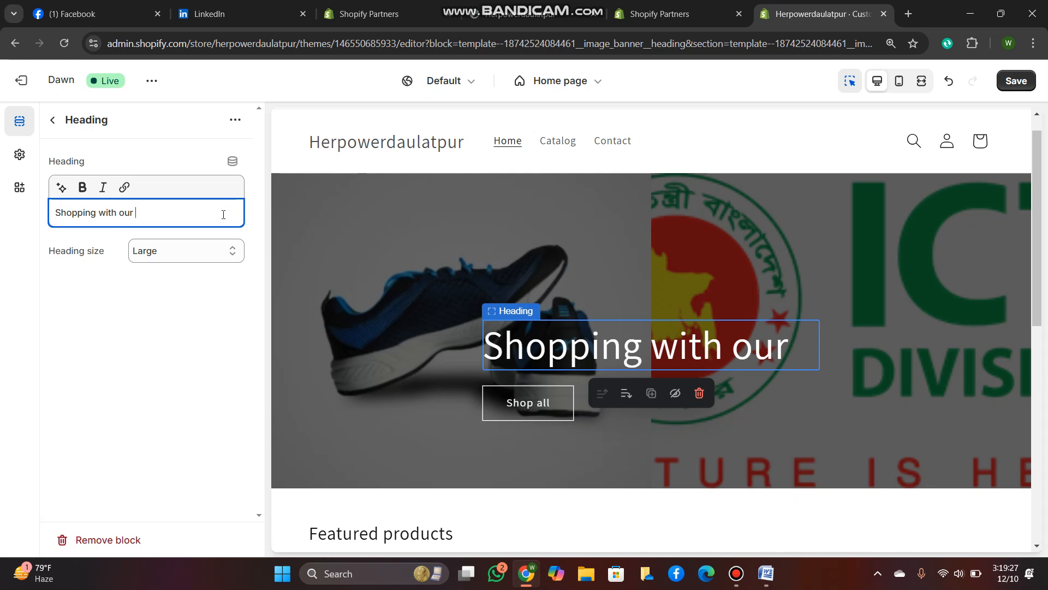
pyautogui.write(' websei')
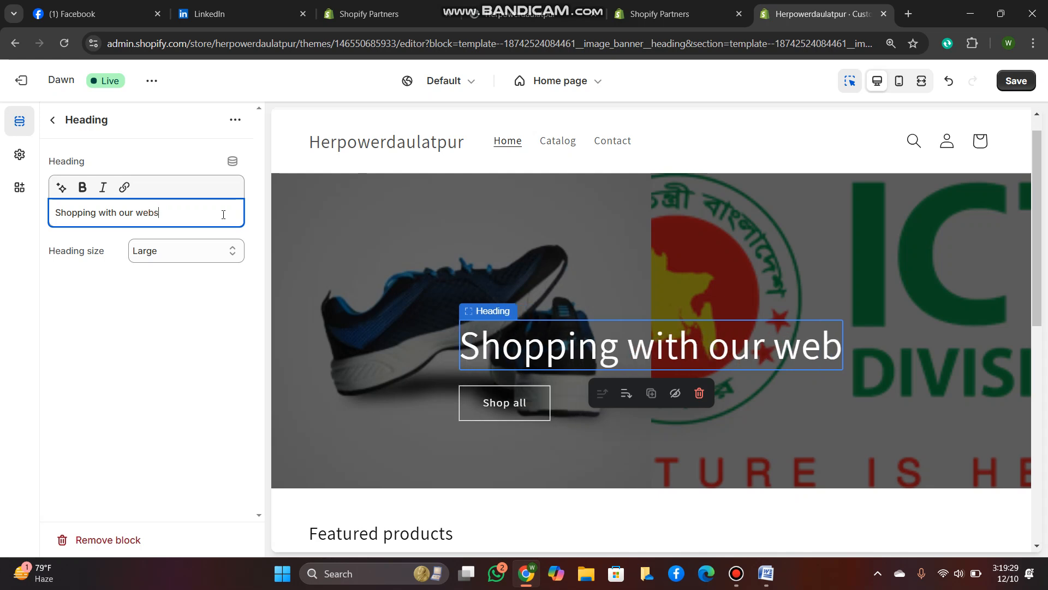
pyautogui.press('BackSpace')
pyautogui.press('BackSpace')
pyautogui.write('ite')
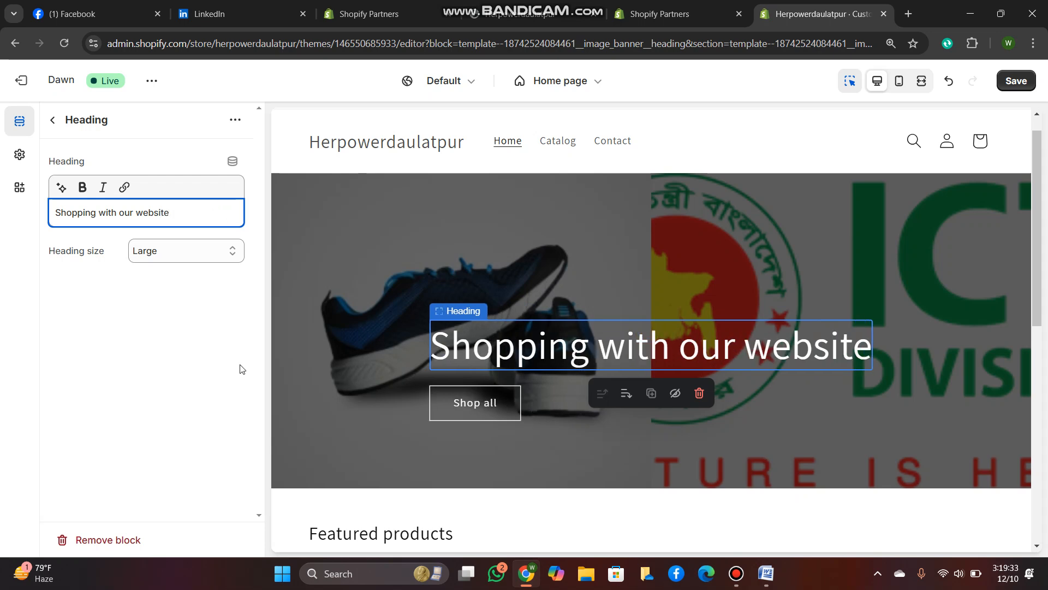
# - Save the theme changes with the new image banner heading and exit the theme editor to the Themes page
pyautogui.click(149, 297)
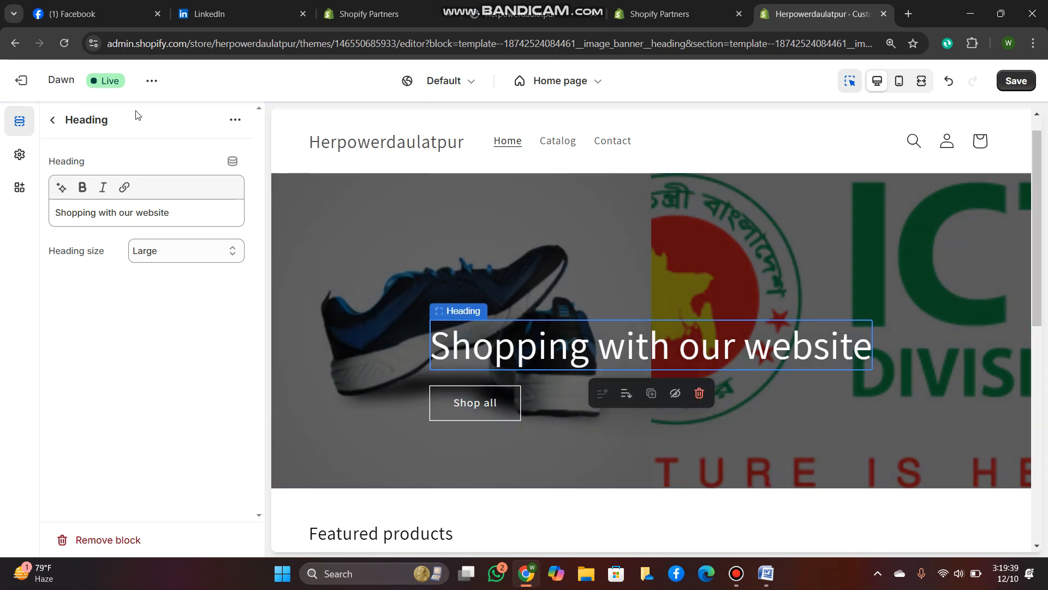
pyautogui.click(1020, 79)
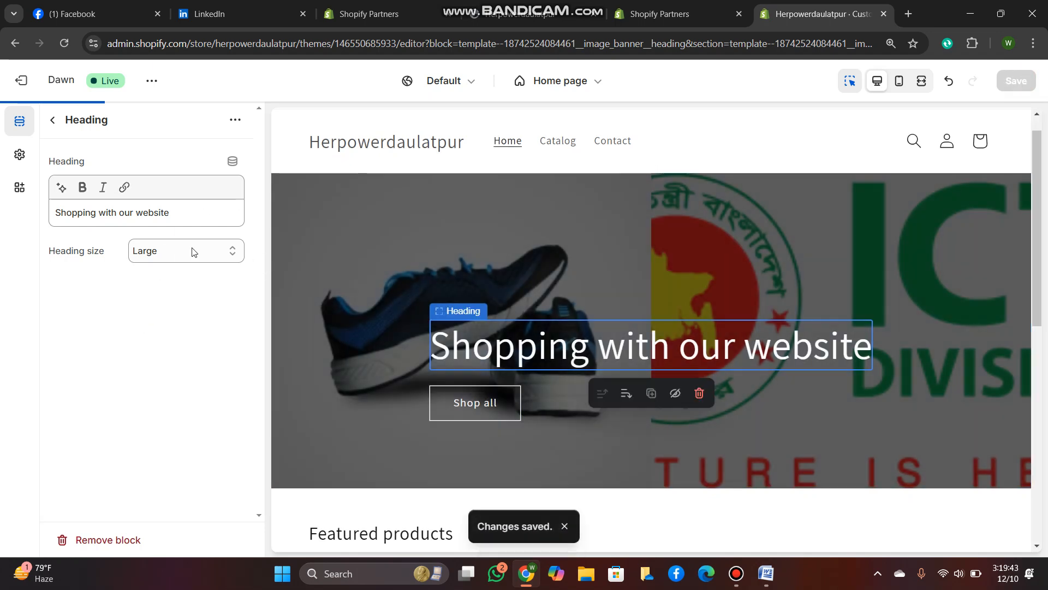
pyautogui.click(51, 121)
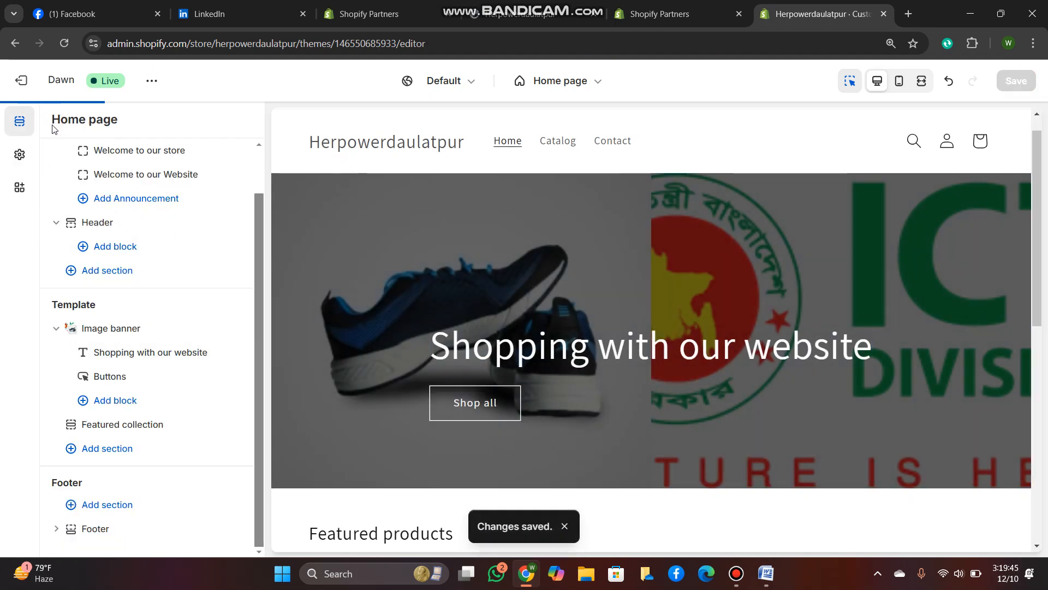
pyautogui.click(23, 81)
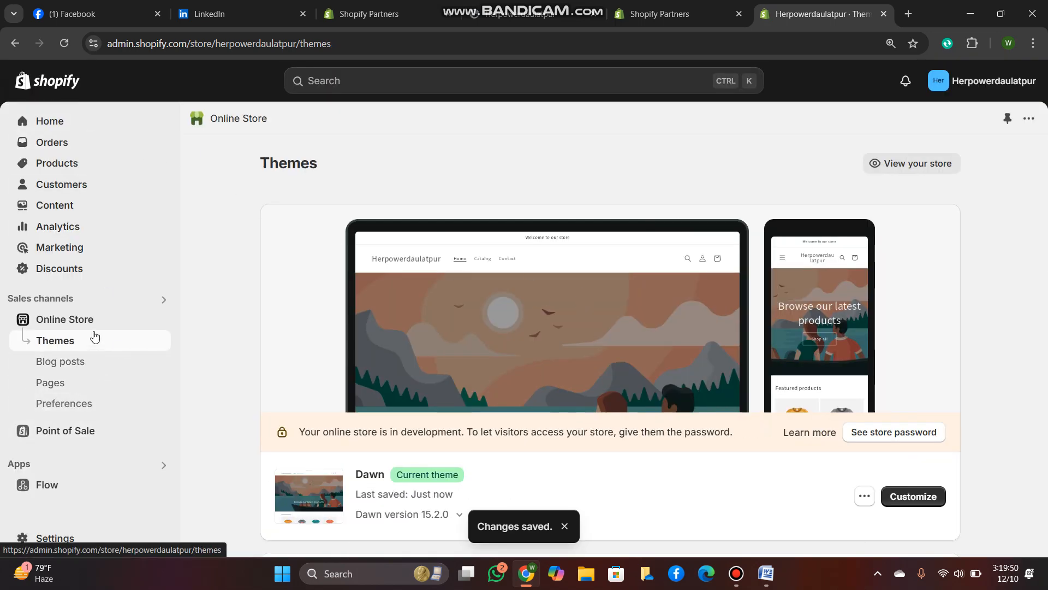
# - View the live online store and review its home page from the image banner down past the featured products
pyautogui.click(159, 320)
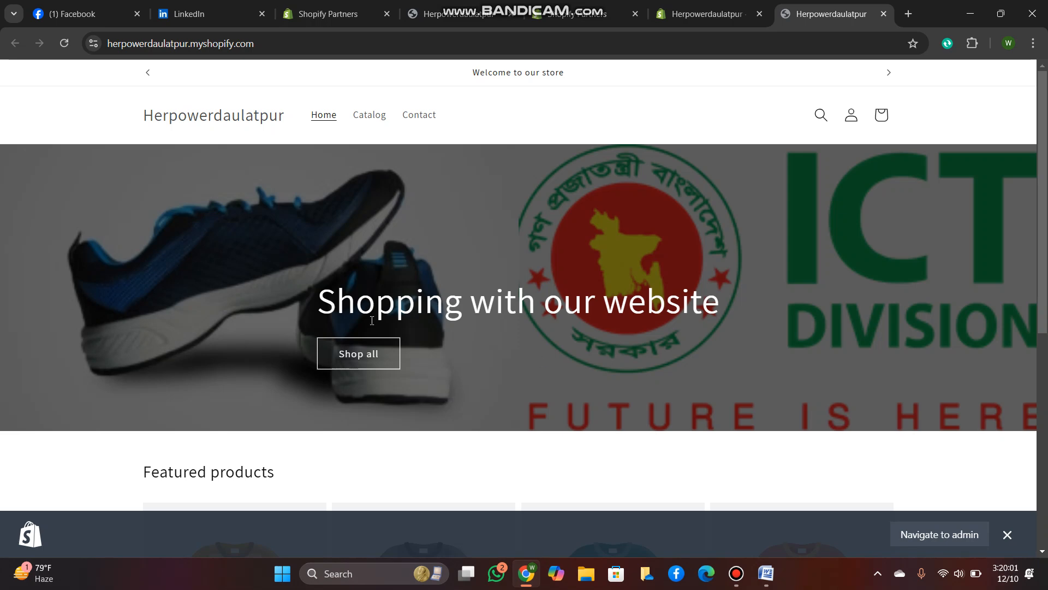
pyautogui.scroll(-4, 466, 366)
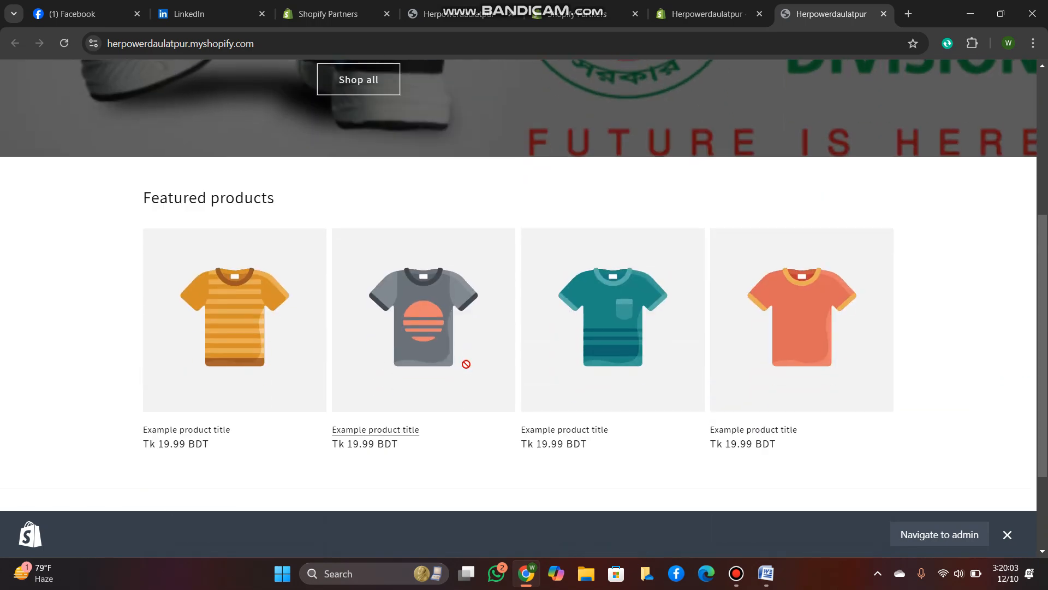
pyautogui.scroll(-2, 468, 368)
pyautogui.scroll(6, 468, 368)
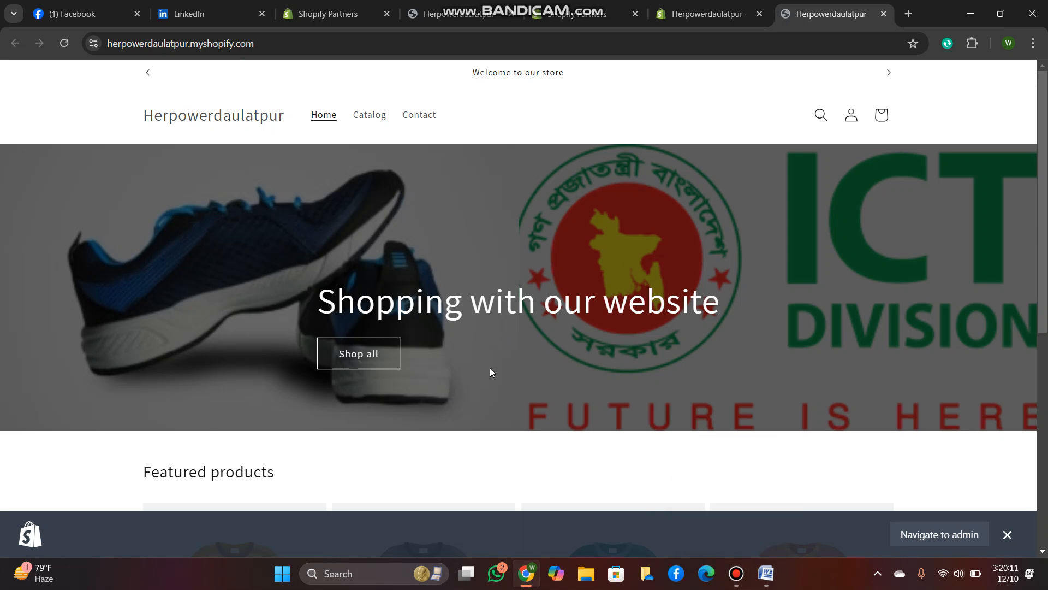
pyautogui.click(737, 575)
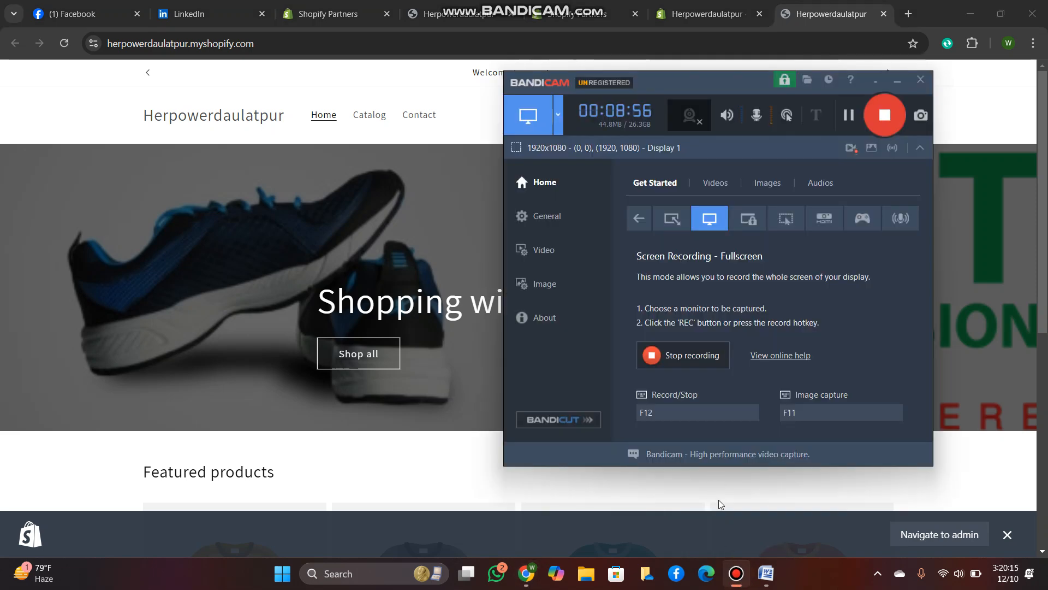